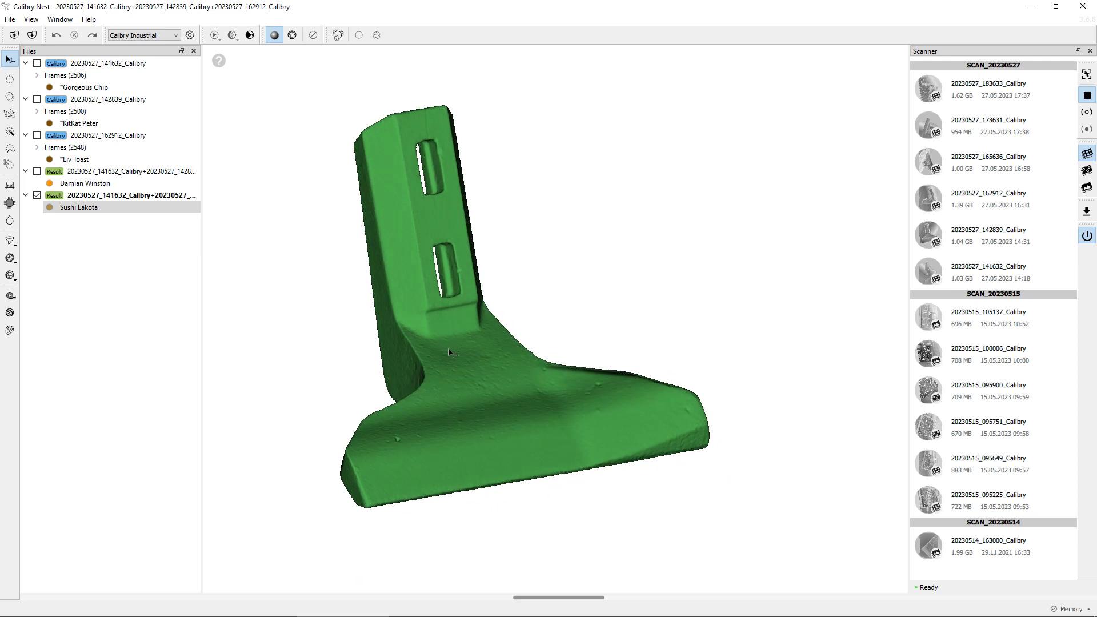
Display the 20230527_162912_Calibry and 20230527_142839_Calibry scans, and view the captured photo of frame_9 in the latter.
{"action": "left_click_drag", "start_coordinate": [399, 402], "coordinate": [484, 349]}
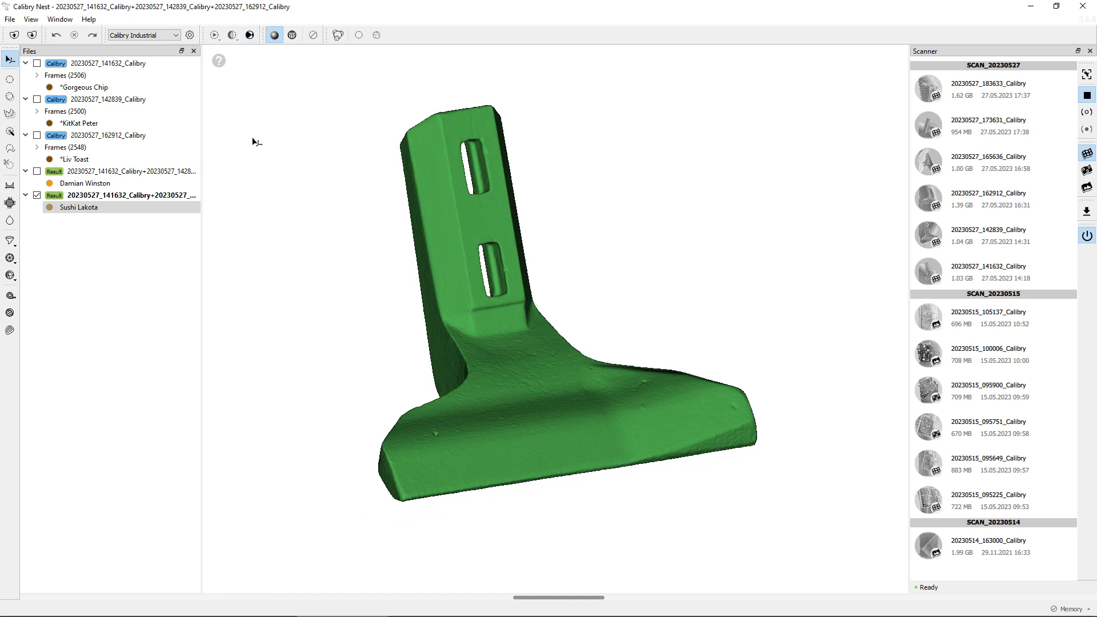
{"action": "double_click", "coordinate": [103, 139]}
{"action": "left_click", "coordinate": [101, 100]}
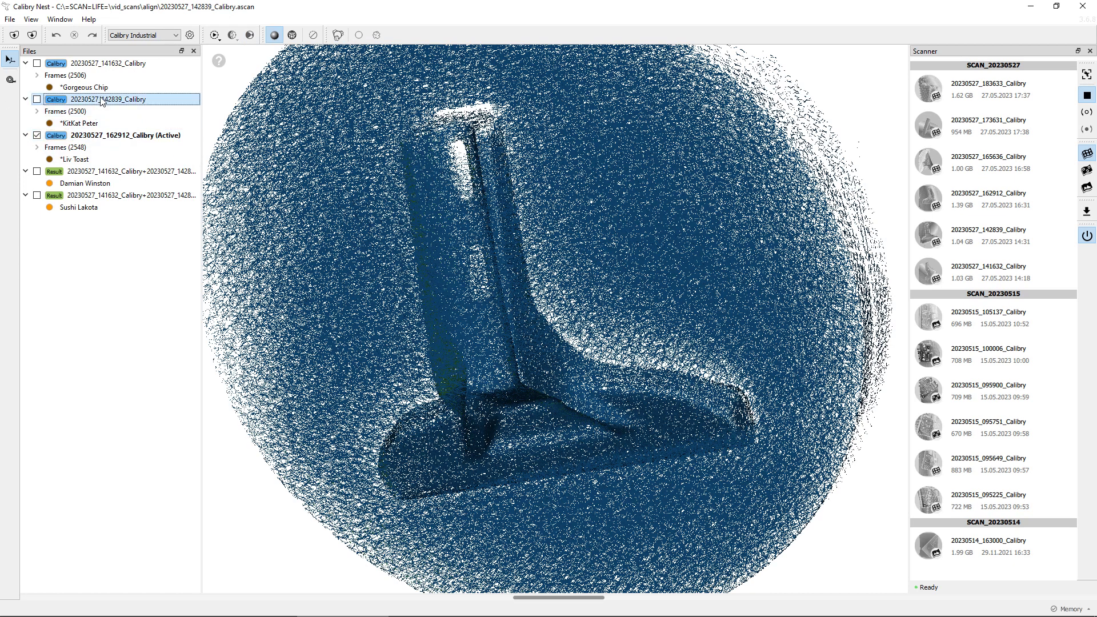
{"action": "double_click", "coordinate": [102, 100]}
{"action": "left_click", "coordinate": [36, 112]}
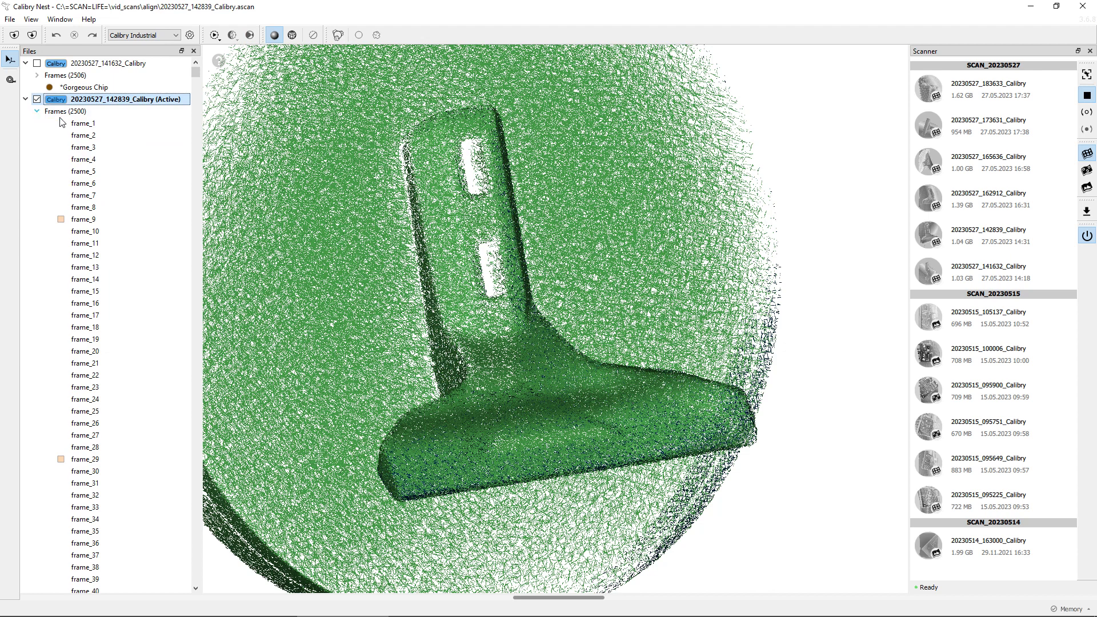
{"action": "left_click", "coordinate": [102, 221]}
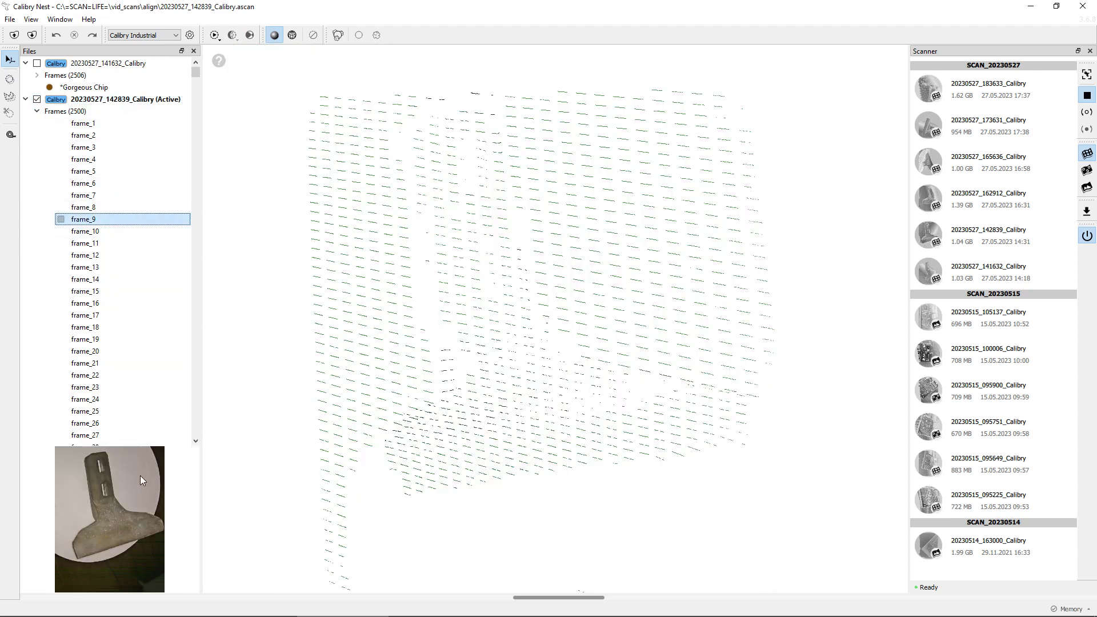
{"action": "mouse_move", "coordinate": [140, 476]}
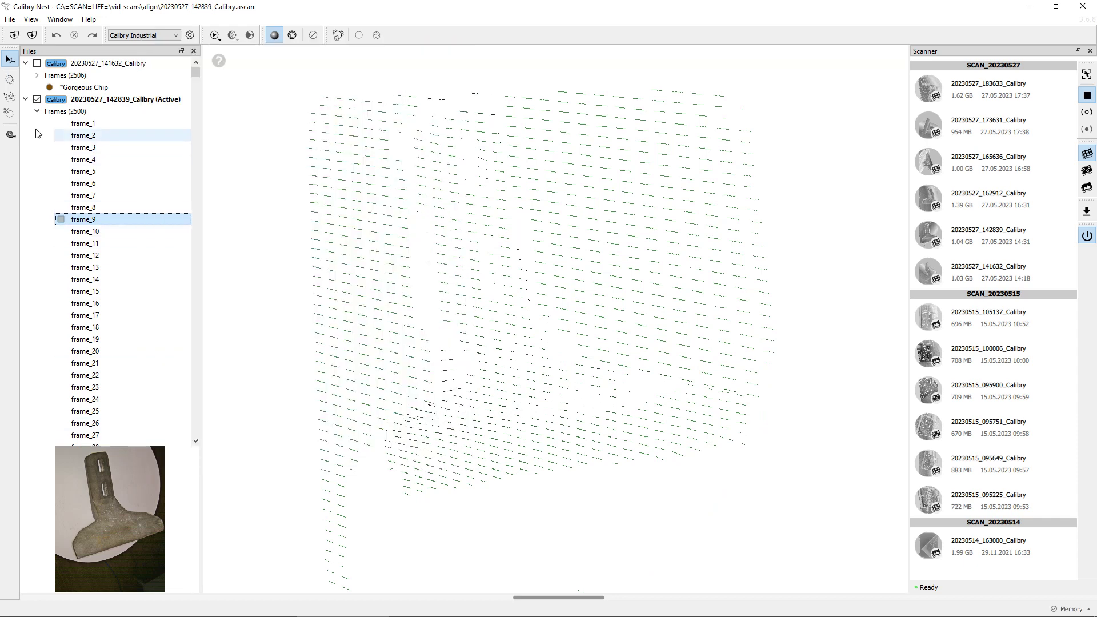
Browse the frames of scan 20230527_141632_Calibry, viewing the enlarged photo of frame_1 and the points of frame_11.
{"action": "left_click", "coordinate": [37, 110]}
{"action": "left_click", "coordinate": [37, 76]}
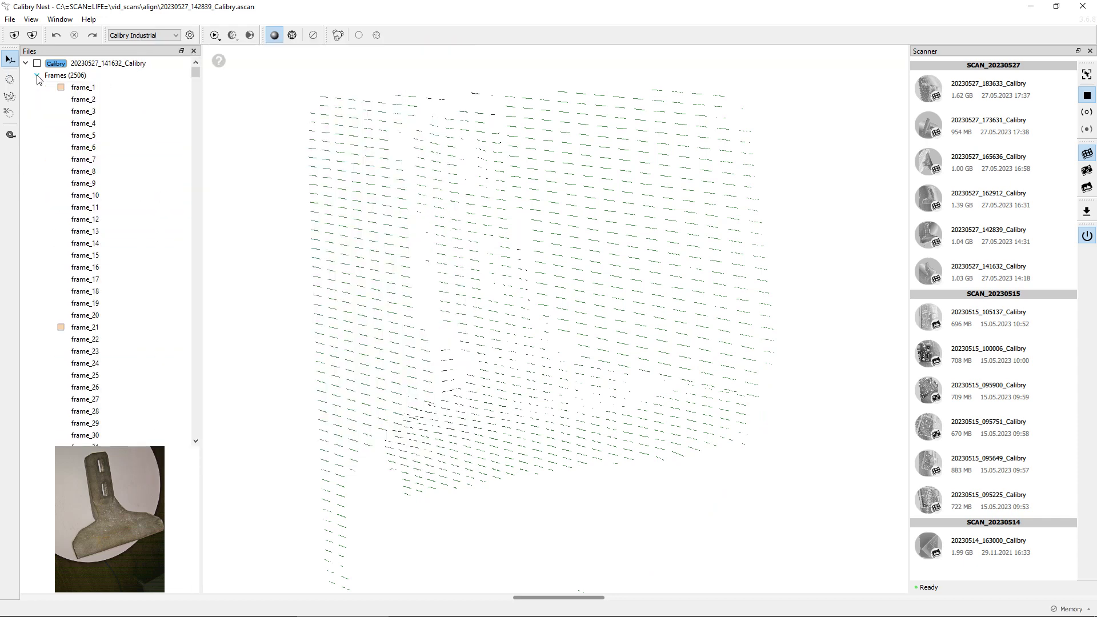
{"action": "left_click", "coordinate": [106, 89]}
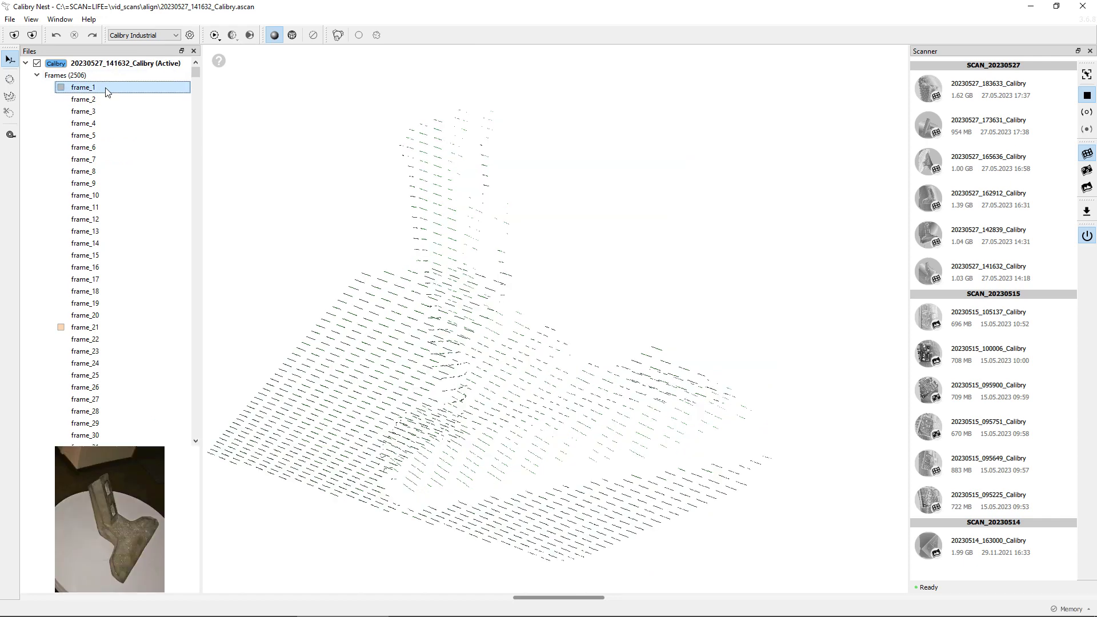
{"action": "mouse_move", "coordinate": [116, 94]}
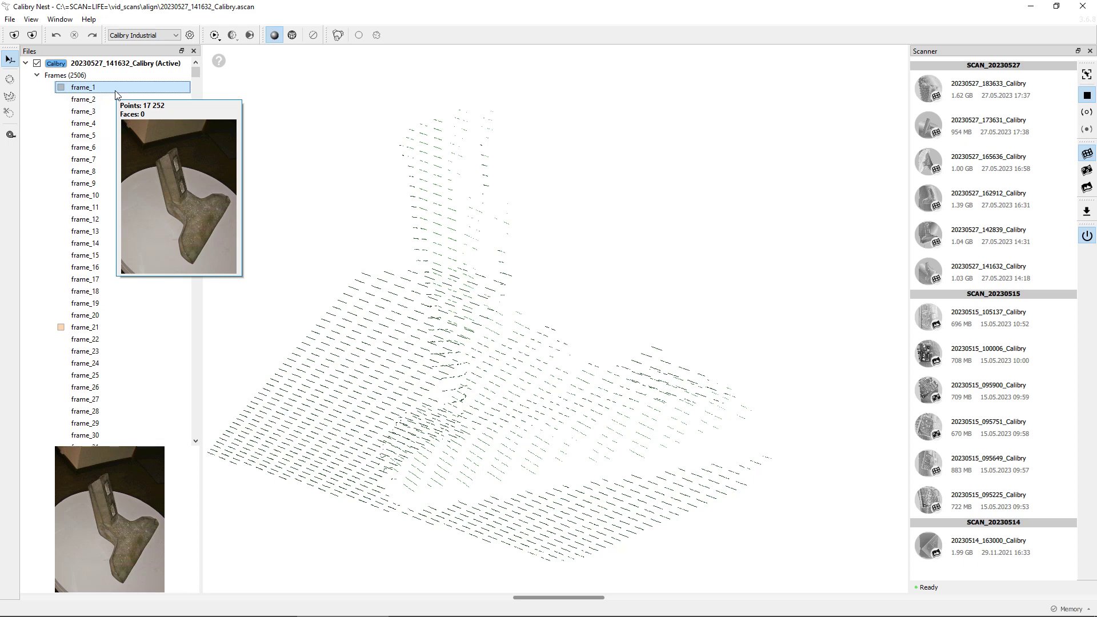
{"action": "mouse_move", "coordinate": [119, 511]}
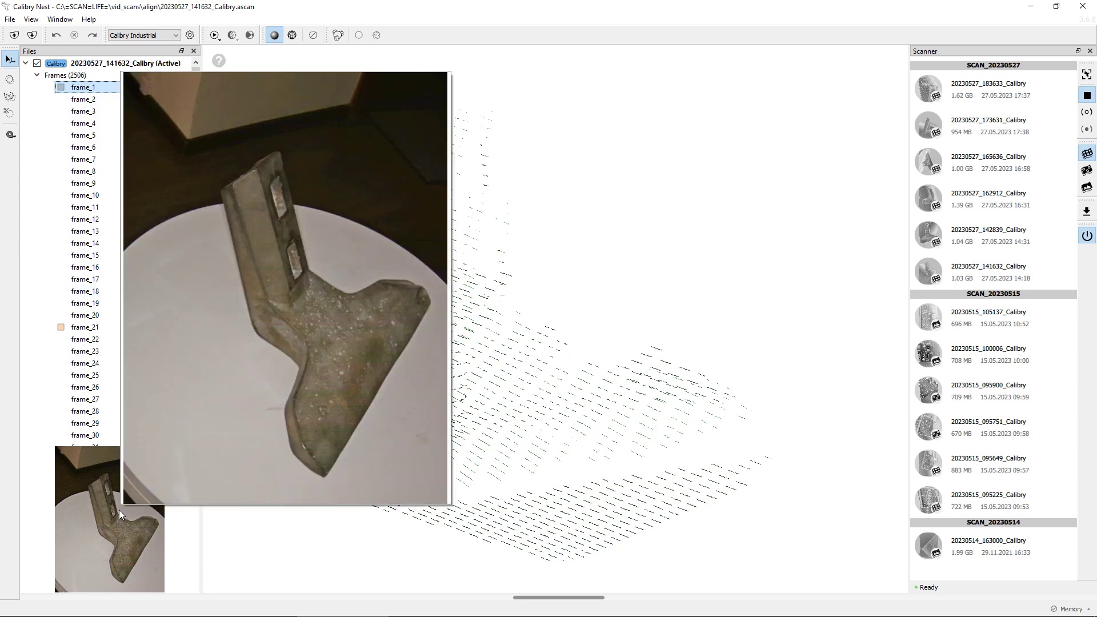
{"action": "left_click", "coordinate": [91, 207]}
{"action": "left_click_drag", "start_coordinate": [197, 73], "coordinate": [85, 317]}
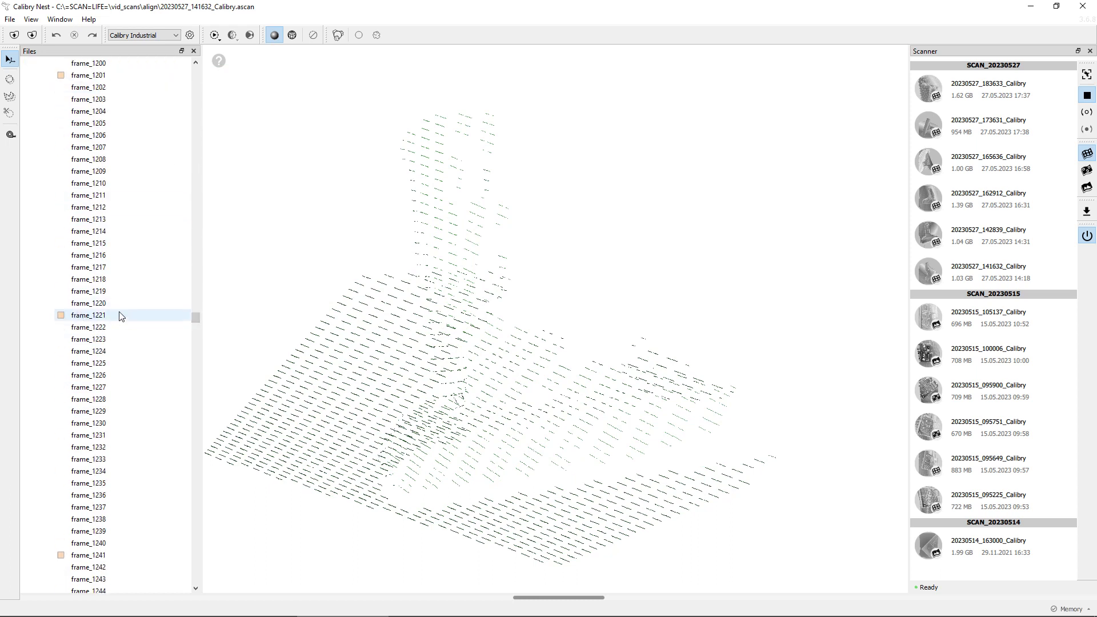
{"action": "left_click_drag", "start_coordinate": [195, 319], "coordinate": [145, 91]}
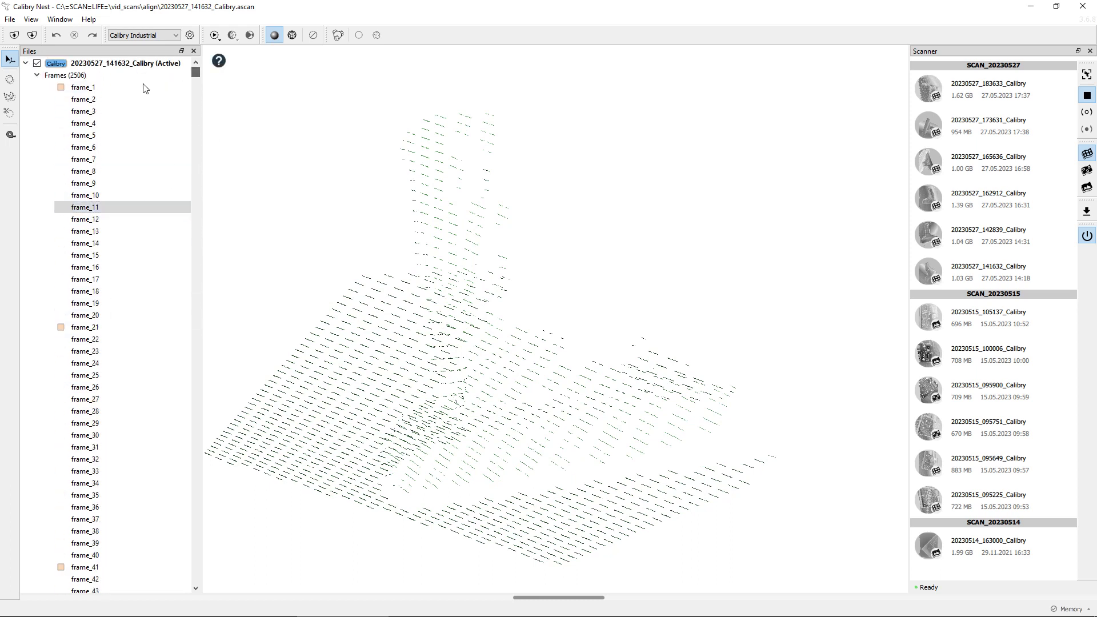
{"action": "left_click", "coordinate": [37, 75]}
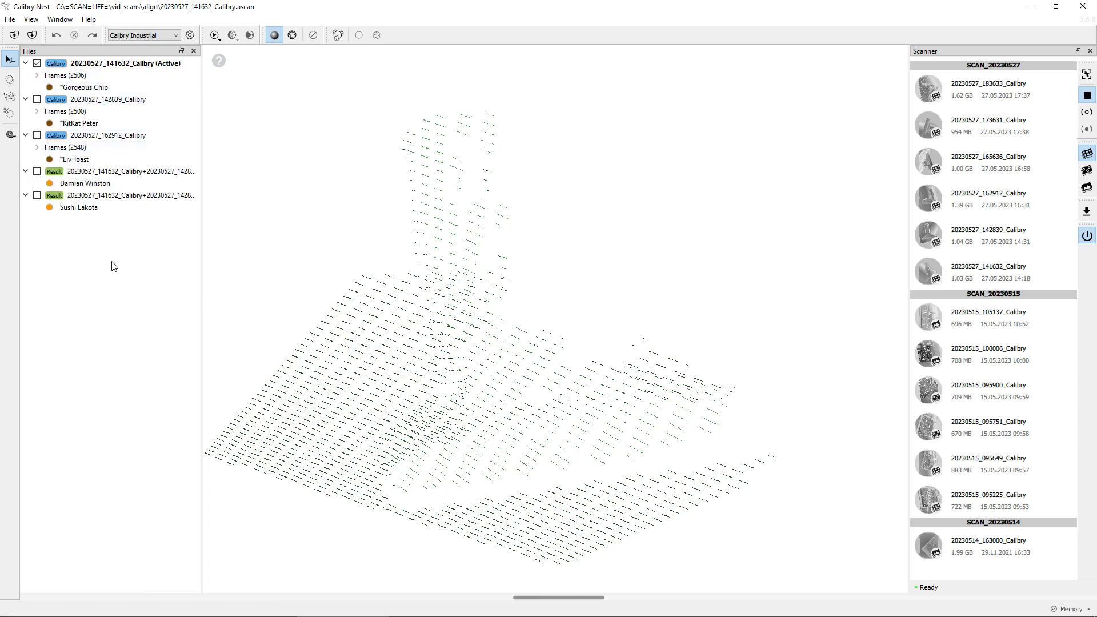
Display the Sushi Lakota mesh and examine its surface from several angles.
{"action": "double_click", "coordinate": [97, 207]}
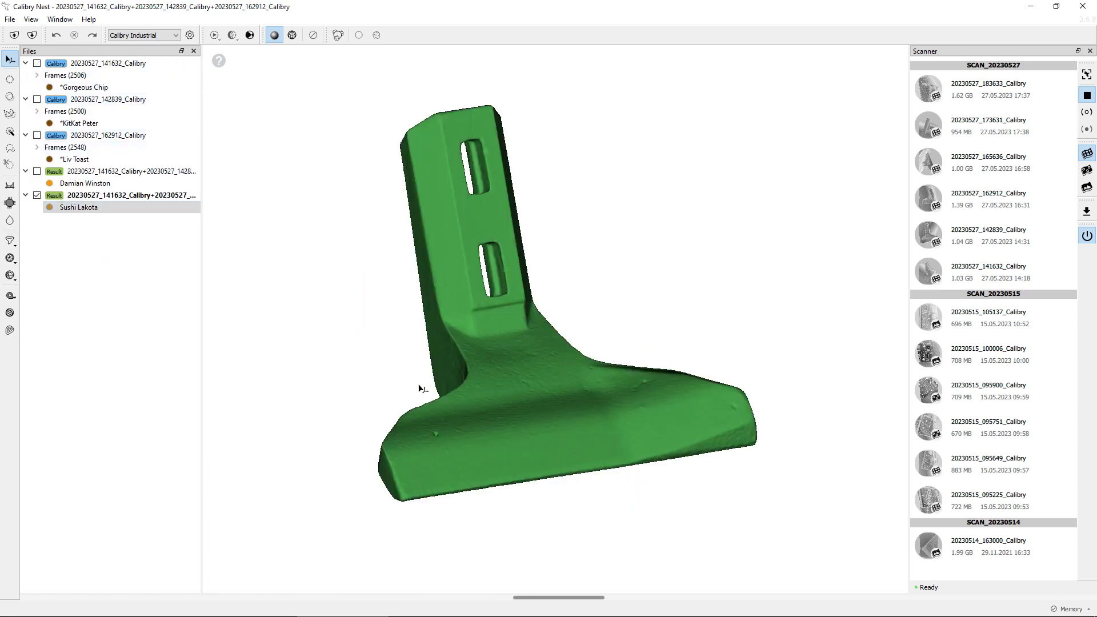
{"action": "left_click_drag", "start_coordinate": [533, 369], "coordinate": [502, 251]}
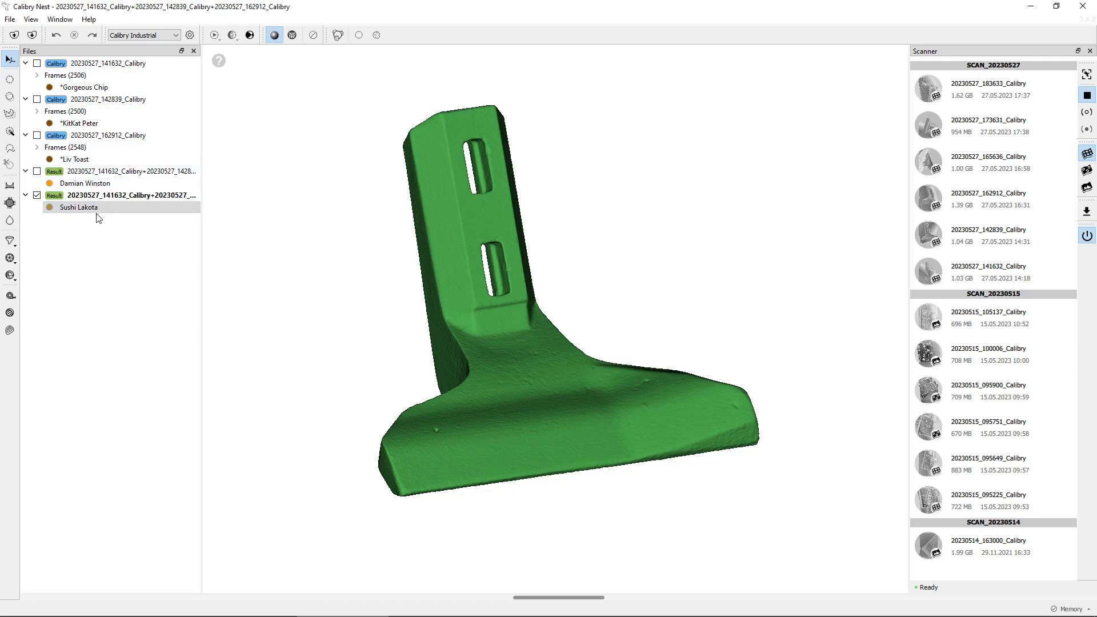
{"action": "left_click", "coordinate": [150, 211]}
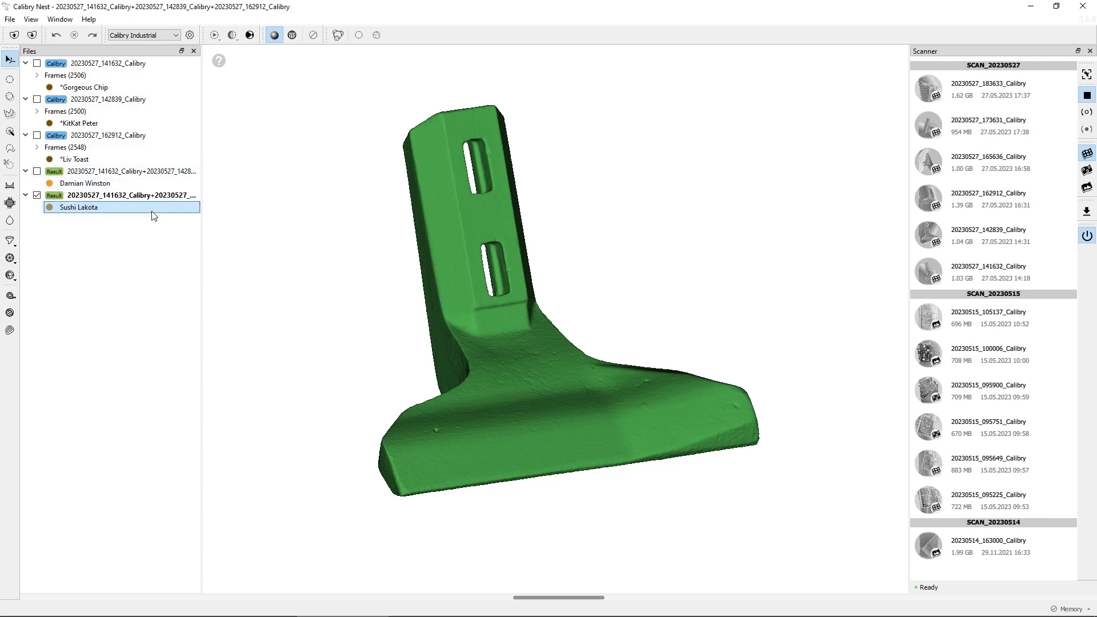
{"action": "left_click", "coordinate": [462, 306]}
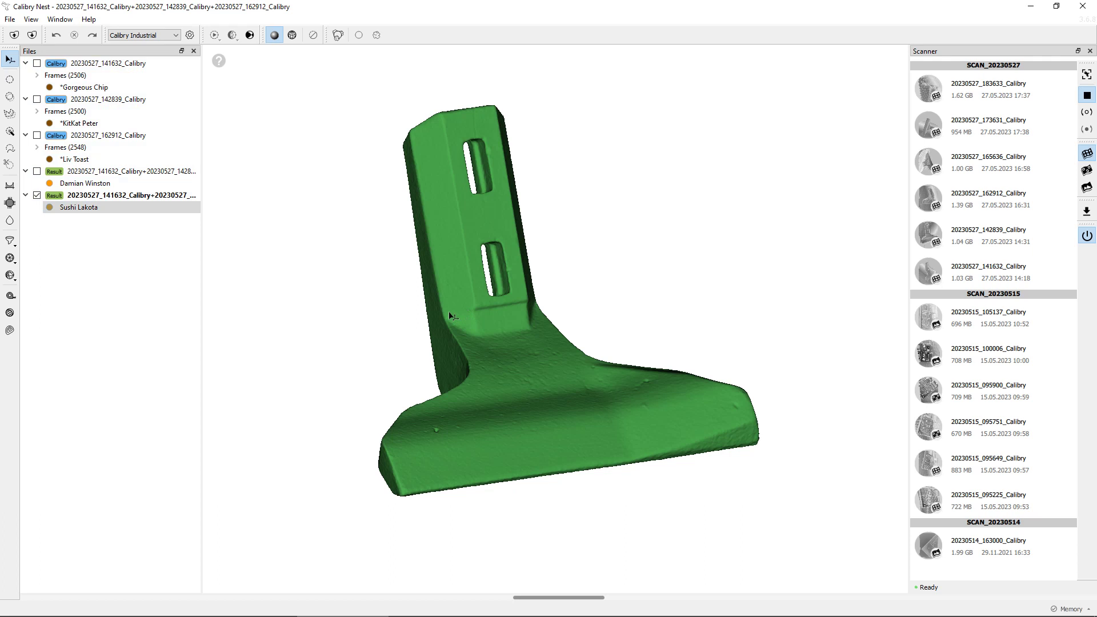
{"action": "left_click_drag", "start_coordinate": [411, 300], "coordinate": [575, 286]}
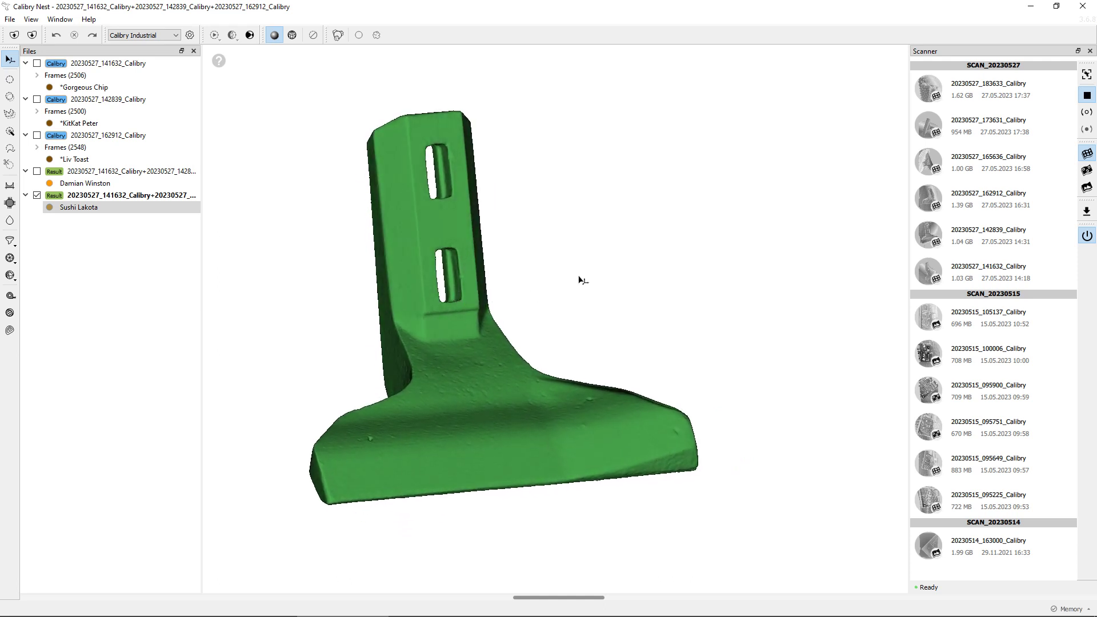
{"action": "left_click_drag", "start_coordinate": [498, 362], "coordinate": [445, 305]}
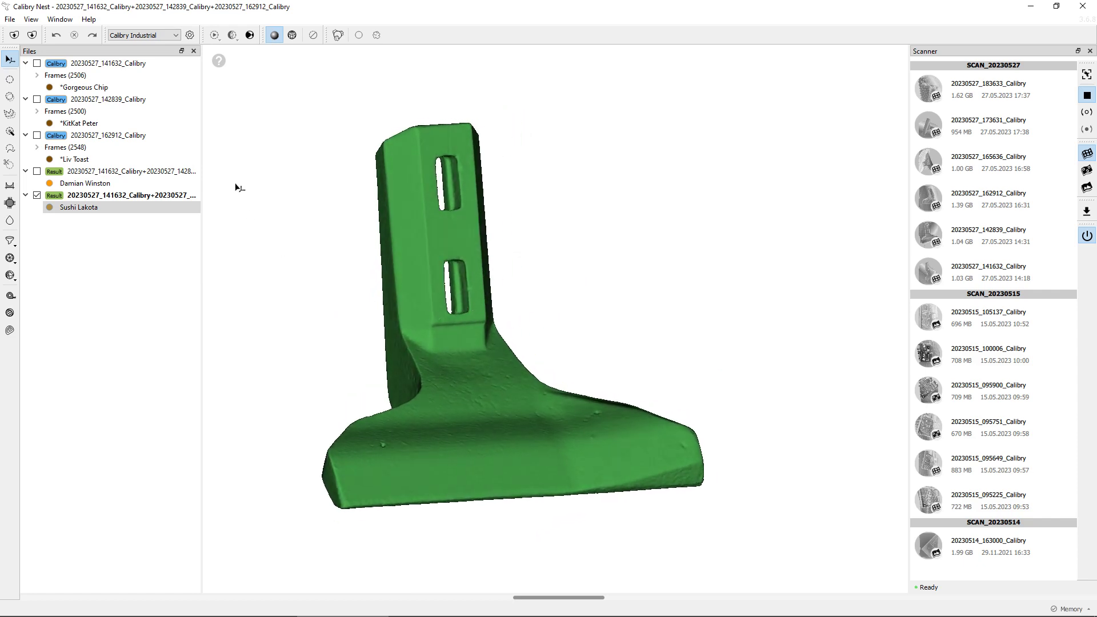
Check the captured photo of frame_1 in scan 20230527_141632_Calibry again as the texture source.
{"action": "left_click", "coordinate": [36, 75]}
{"action": "left_click", "coordinate": [97, 90]}
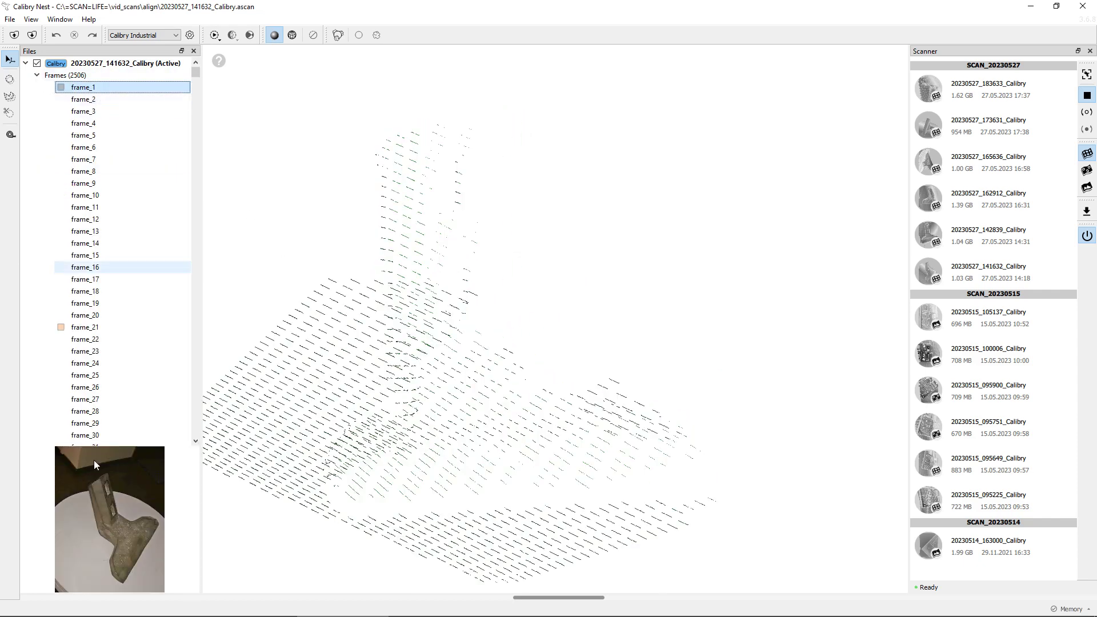
{"action": "mouse_move", "coordinate": [101, 528]}
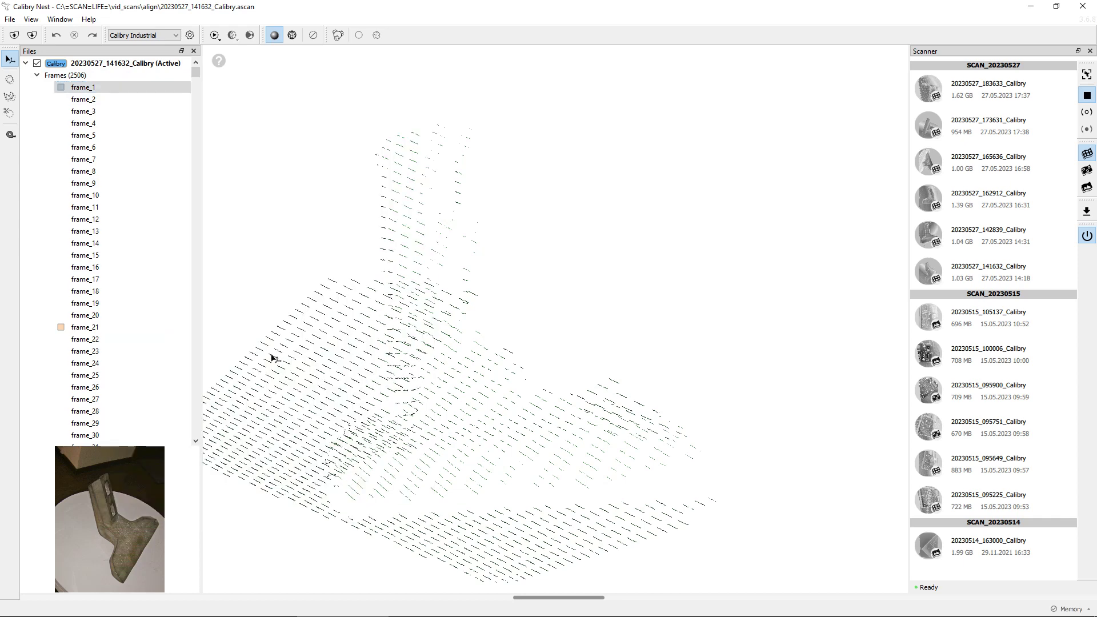
{"action": "left_click", "coordinate": [36, 75]}
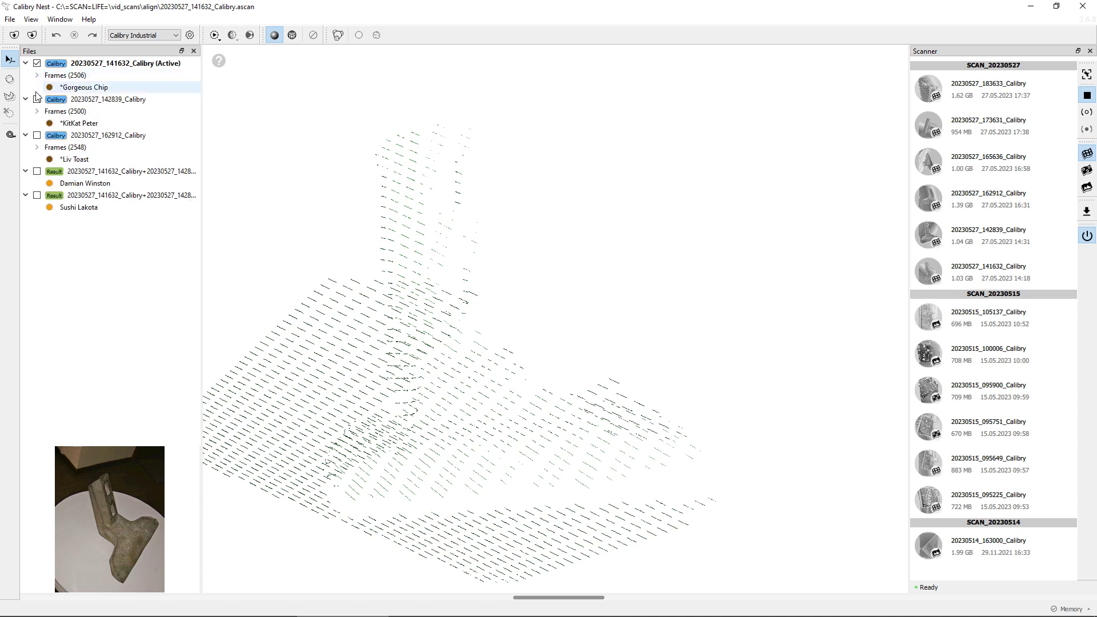
Apply texture to the Sushi Lakota mesh, accepting simplification to 700000 faces before texturing starts.
{"action": "left_click", "coordinate": [79, 207]}
{"action": "left_click_drag", "start_coordinate": [294, 237], "coordinate": [309, 200]}
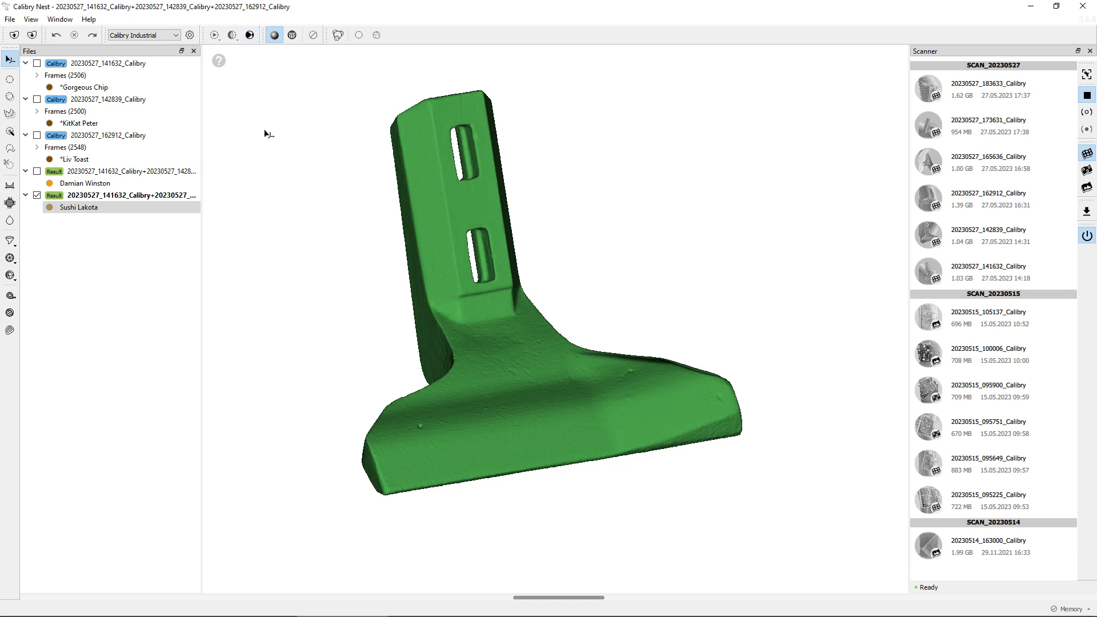
{"action": "mouse_move", "coordinate": [138, 214]}
{"action": "left_click", "coordinate": [253, 40]}
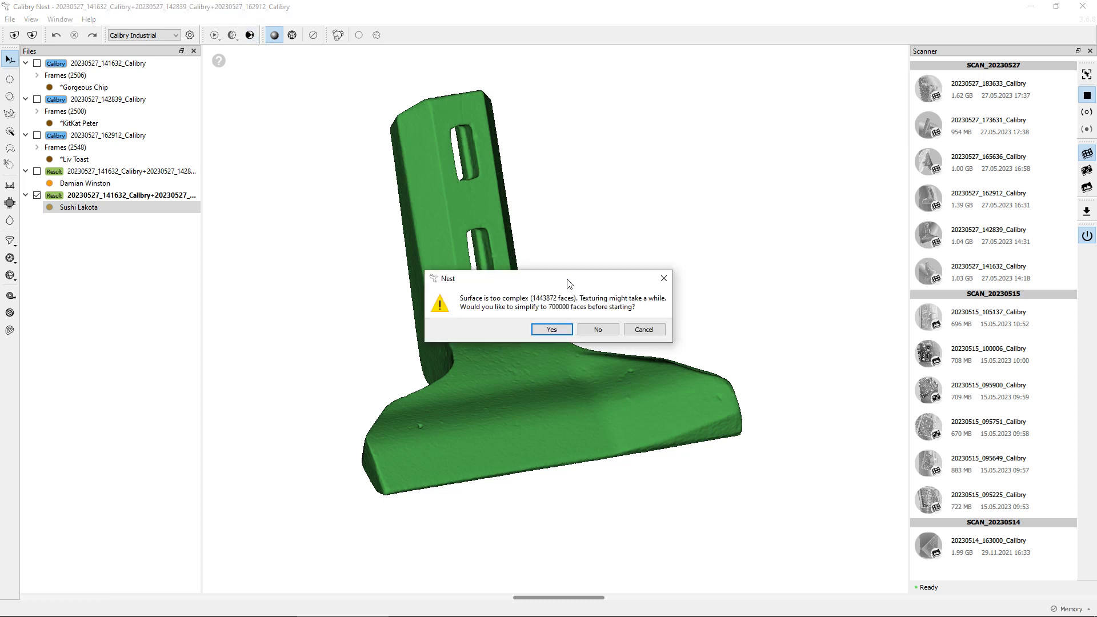
{"action": "left_click_drag", "start_coordinate": [566, 282], "coordinate": [673, 225]}
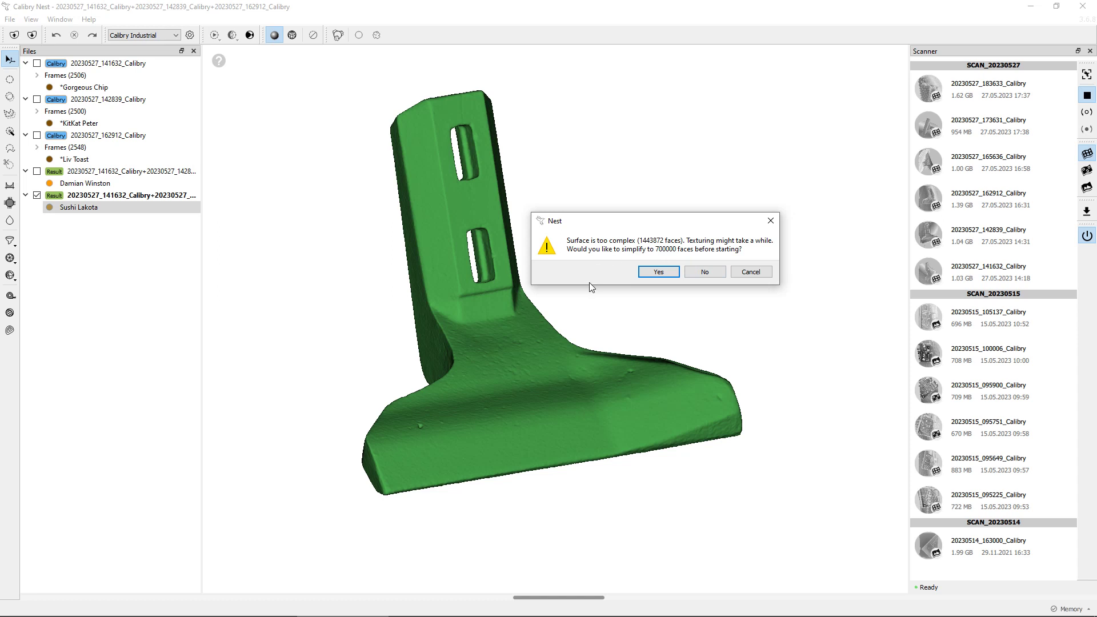
{"action": "left_click", "coordinate": [658, 272]}
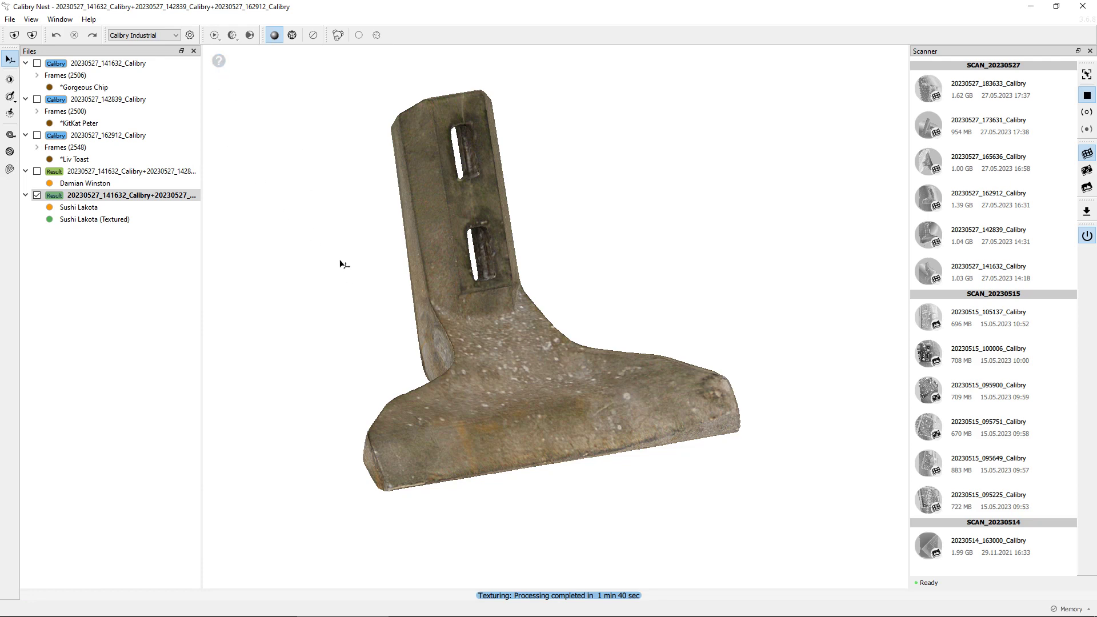
Inspect the textured model and compare the point and face counts of Sushi Lakota and Sushi Lakota (Textured).
{"action": "left_click_drag", "start_coordinate": [333, 293], "coordinate": [407, 252]}
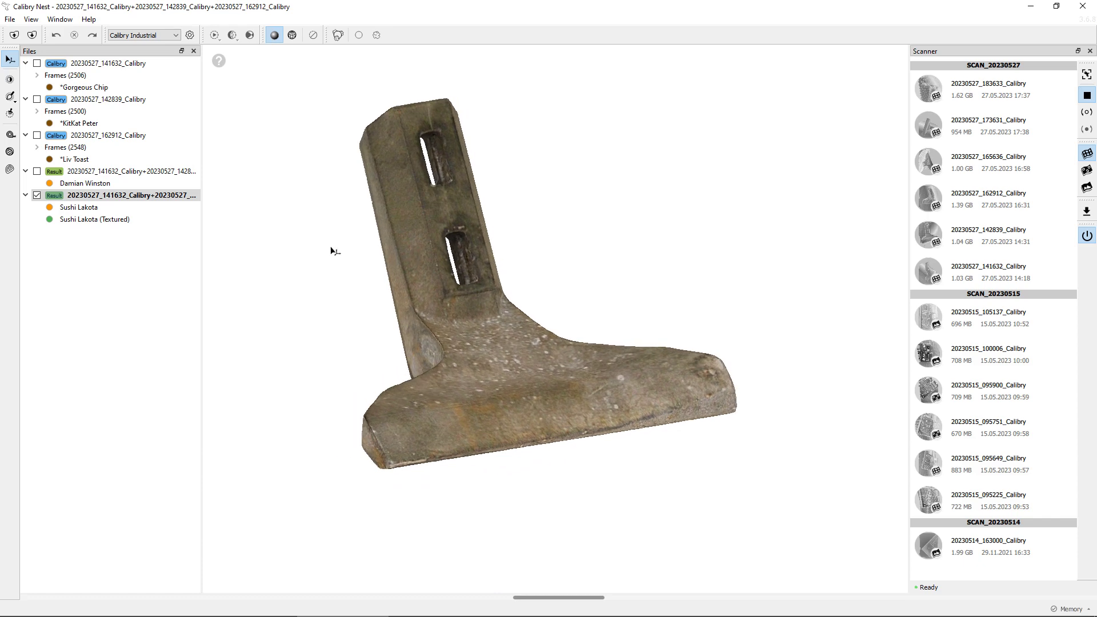
{"action": "left_click_drag", "start_coordinate": [331, 247], "coordinate": [371, 283]}
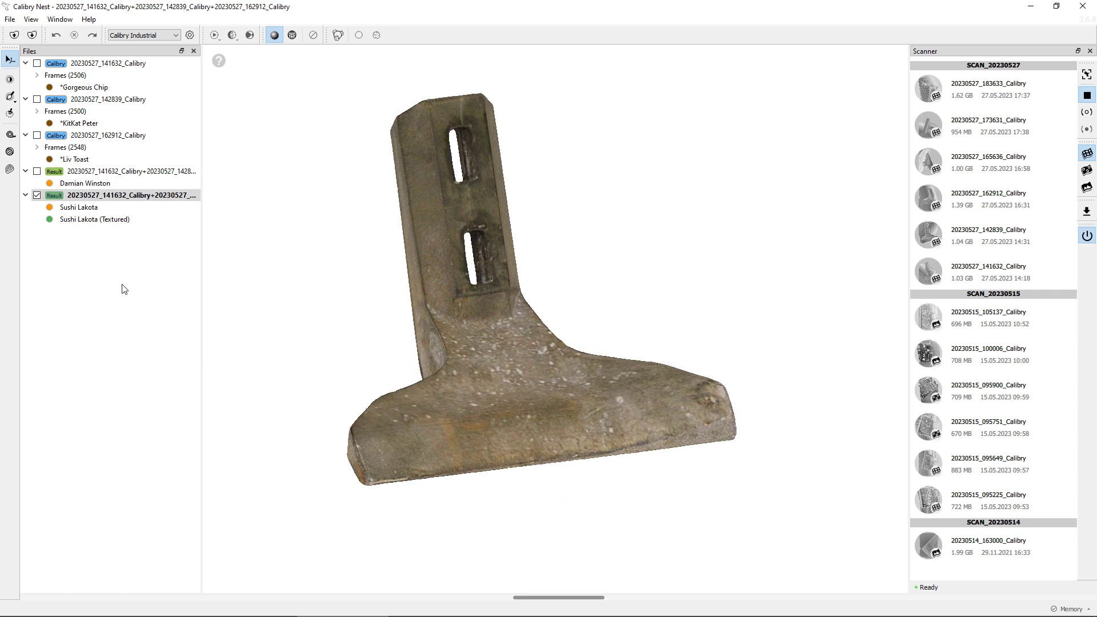
{"action": "left_click", "coordinate": [134, 209]}
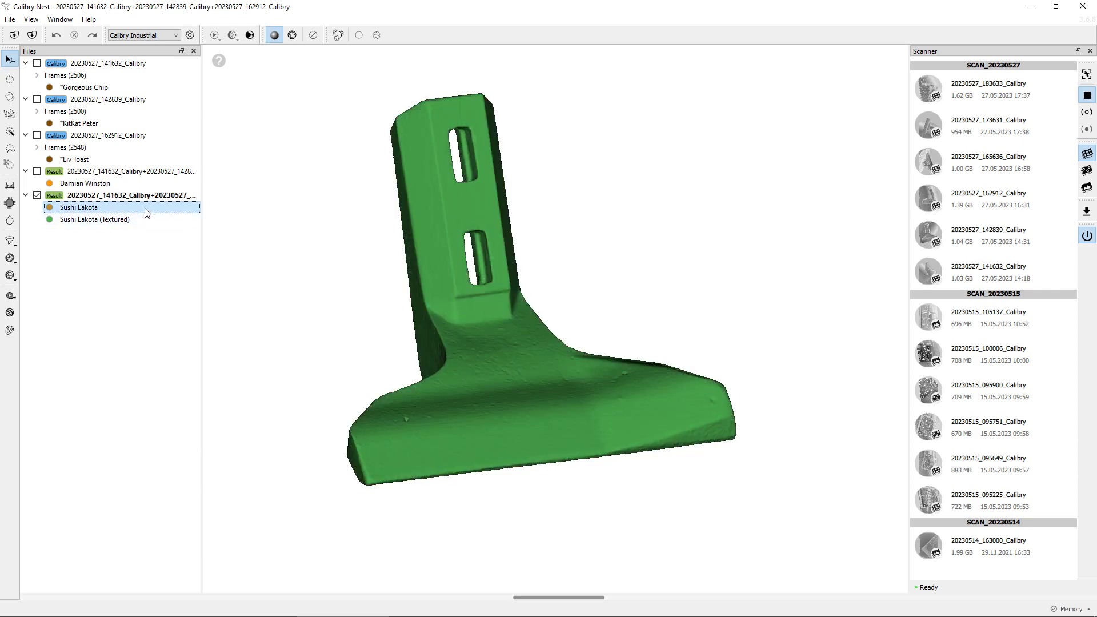
{"action": "mouse_move", "coordinate": [146, 213]}
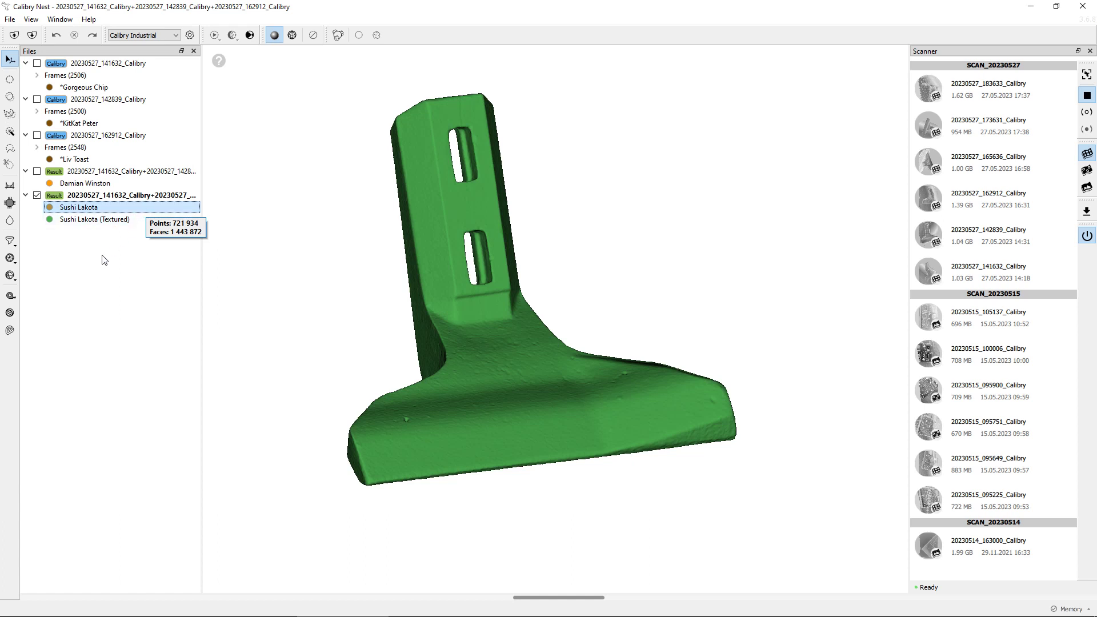
{"action": "mouse_move", "coordinate": [116, 221]}
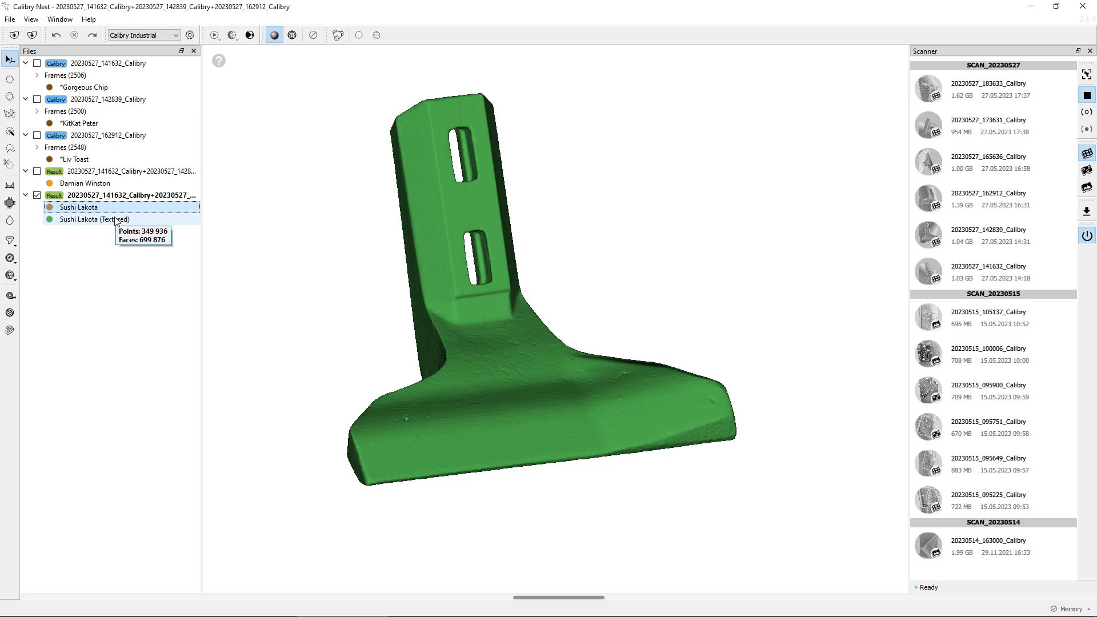
{"action": "left_click", "coordinate": [116, 221]}
{"action": "left_click_drag", "start_coordinate": [571, 343], "coordinate": [516, 337]}
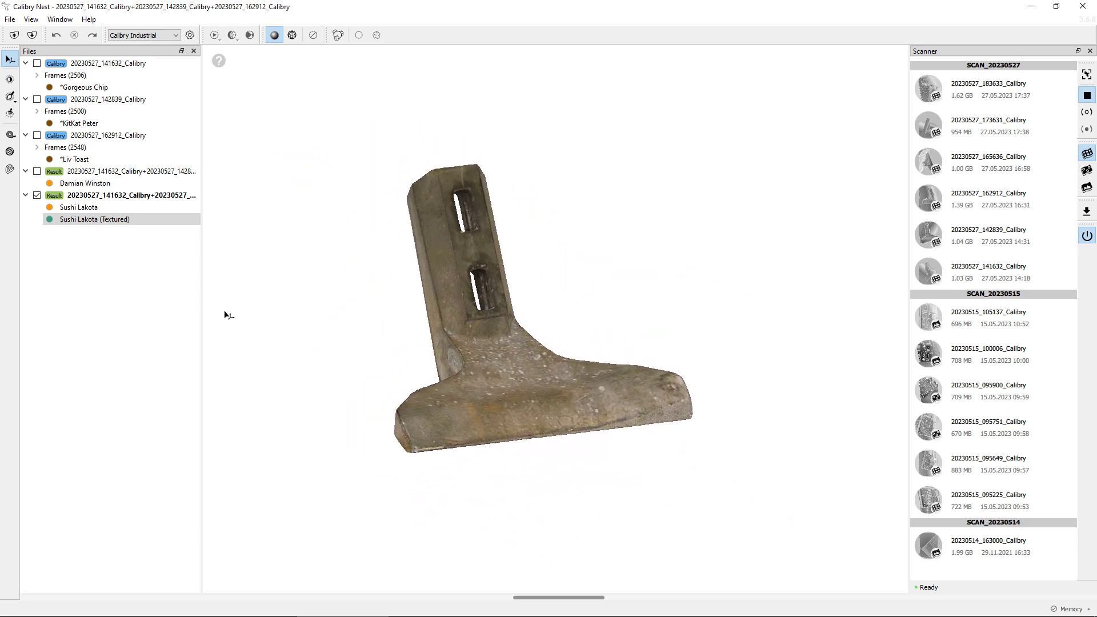
Examine the available export file formats for Sushi Lakota (Textured), and leave the export without saving.
{"action": "right_click", "coordinate": [134, 223]}
{"action": "left_click", "coordinate": [428, 311]}
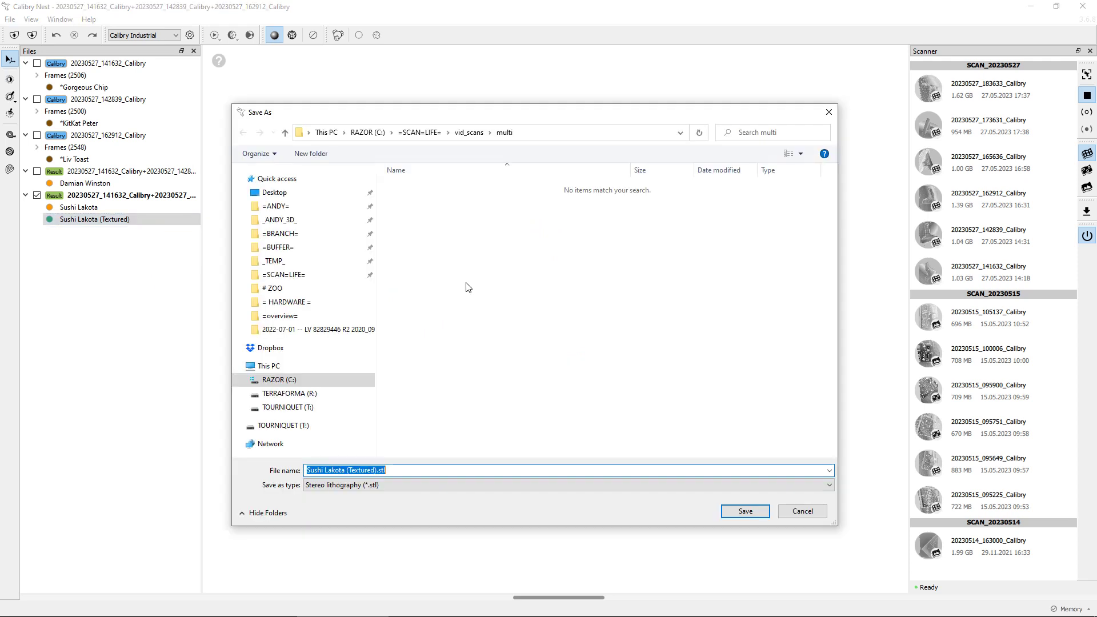
{"action": "left_click", "coordinate": [394, 487]}
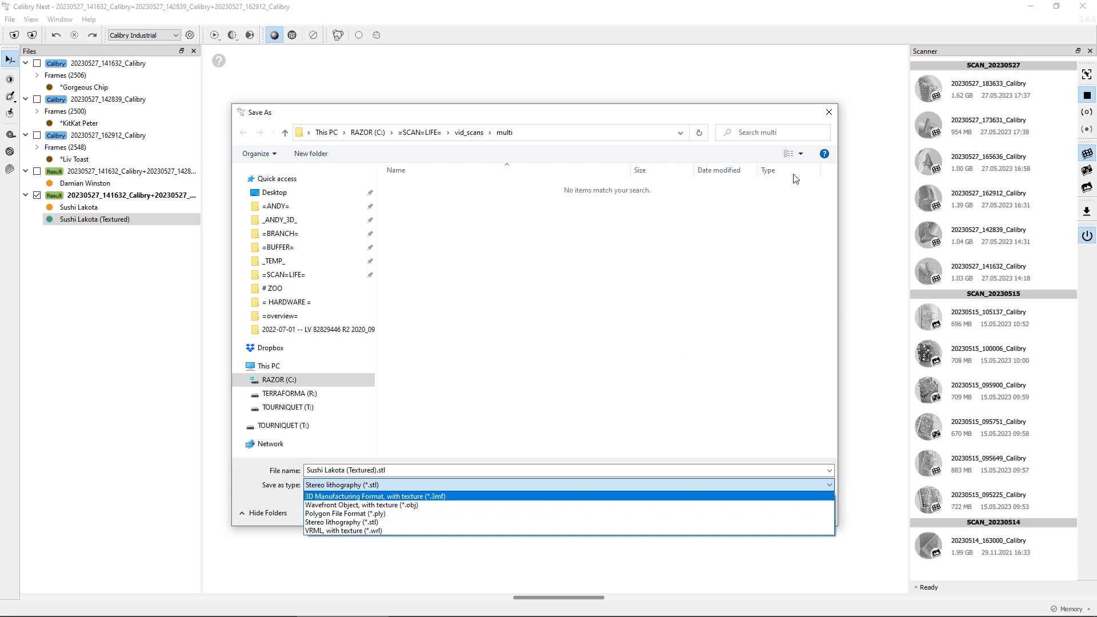
{"action": "left_click", "coordinate": [828, 112]}
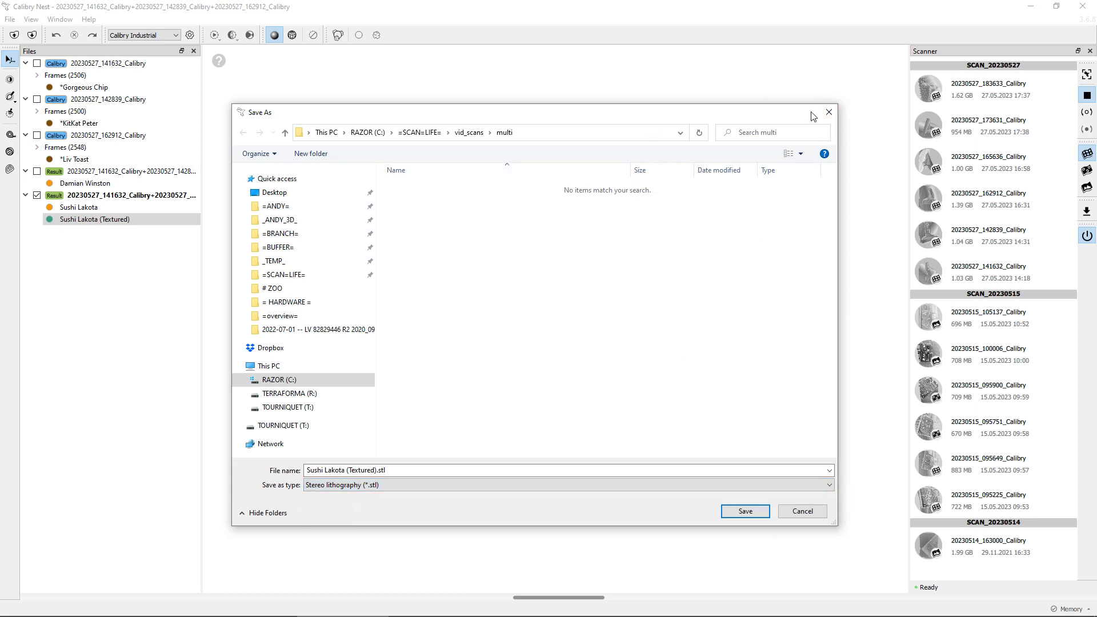
{"action": "left_click", "coordinate": [828, 112]}
{"action": "mouse_move", "coordinate": [378, 271]}
{"action": "left_mouse_down"}
{"action": "mouse_move", "coordinate": [404, 274]}
{"action": "mouse_move", "coordinate": [367, 264]}
{"action": "mouse_move", "coordinate": [363, 279]}
{"action": "left_mouse_up"}
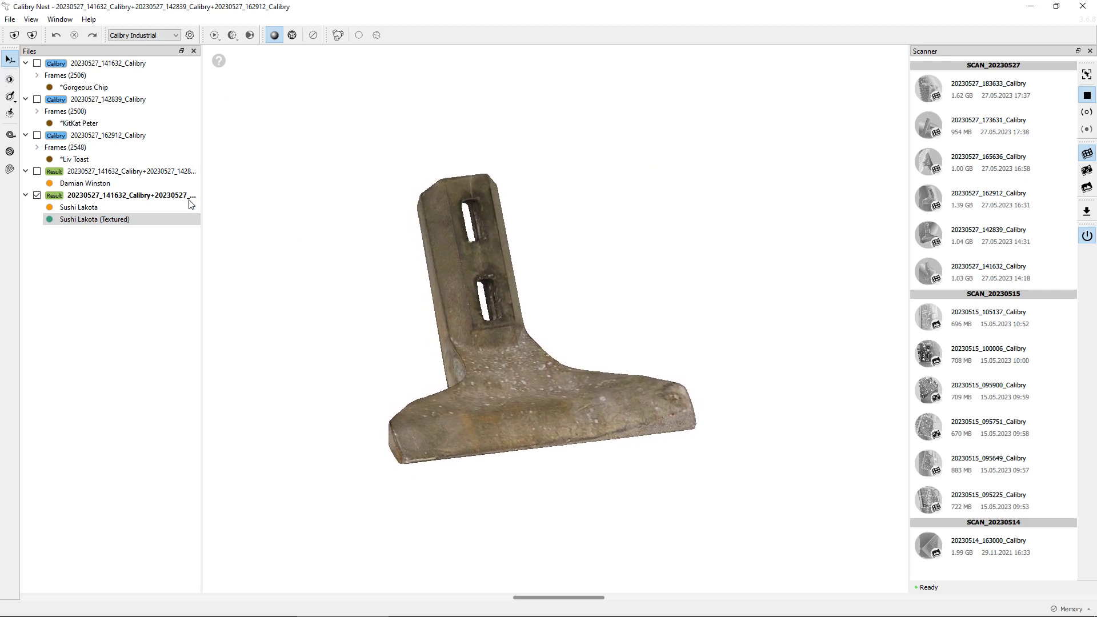
Adjust the texture of Sushi Lakota (Textured), setting brightness to 11 and contrast to 20.
{"action": "left_click", "coordinate": [10, 79]}
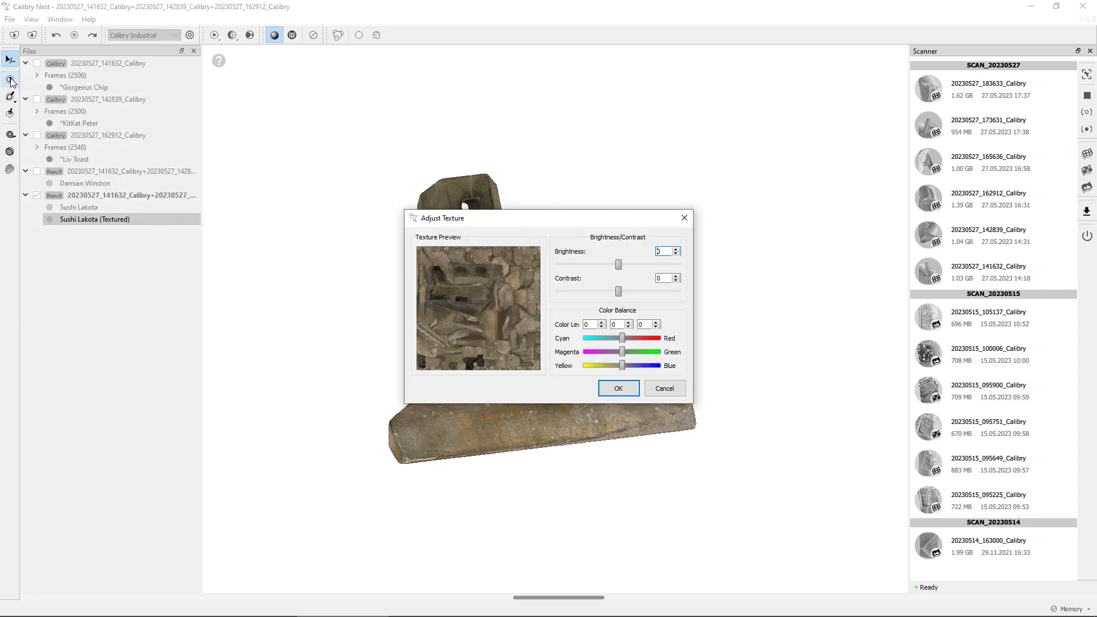
{"action": "left_click_drag", "start_coordinate": [745, 161], "coordinate": [745, 139]}
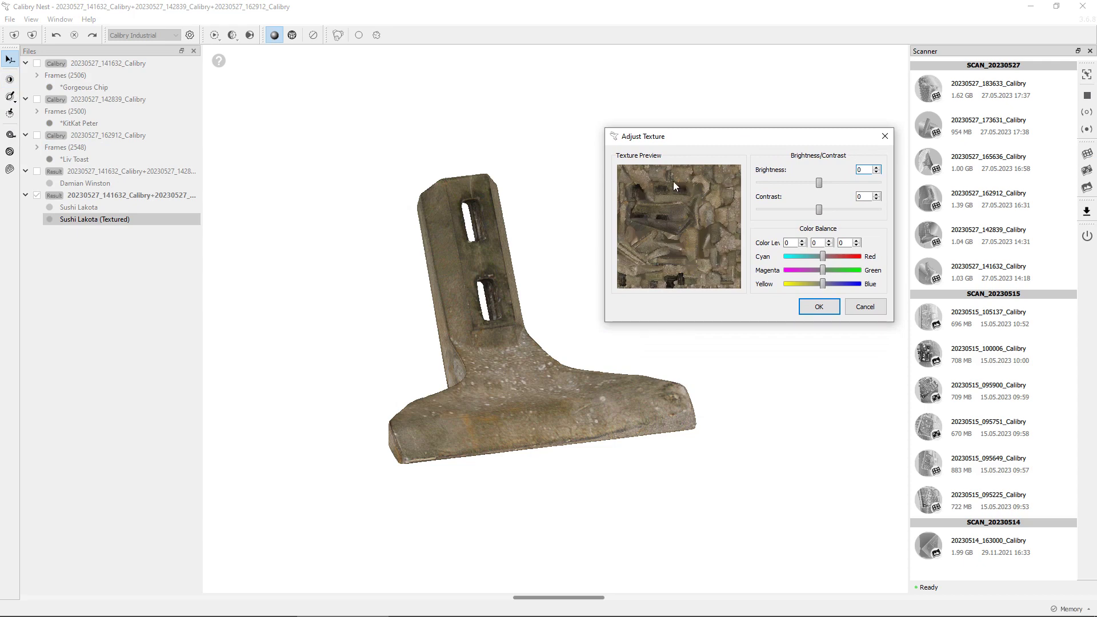
{"action": "left_click_drag", "start_coordinate": [759, 142], "coordinate": [748, 138]}
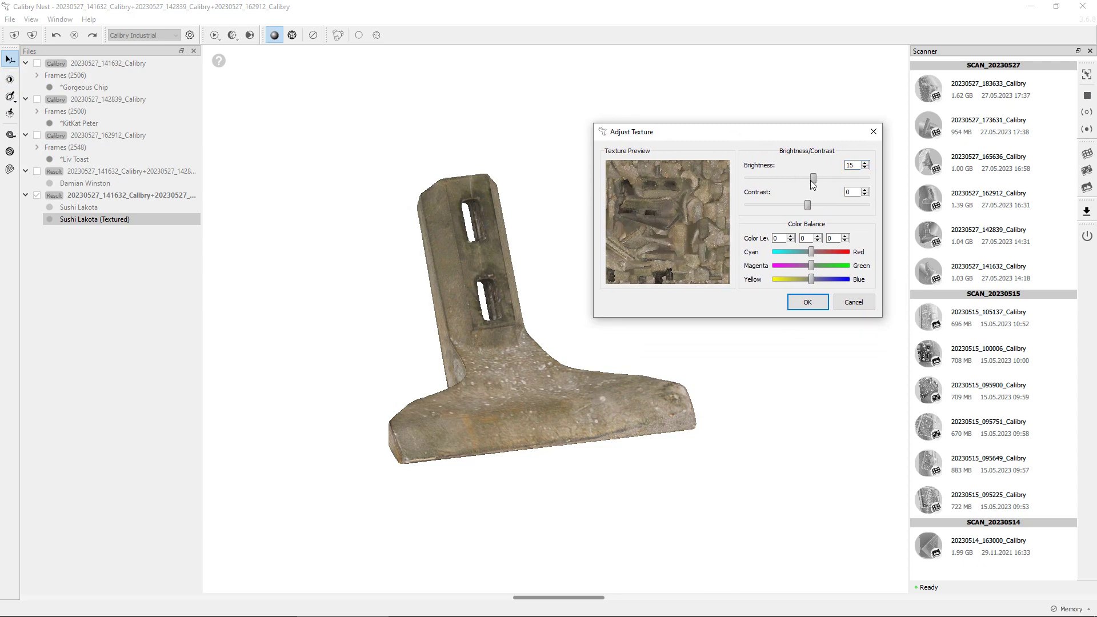
{"action": "mouse_move", "coordinate": [811, 180]}
{"action": "left_mouse_down"}
{"action": "mouse_move", "coordinate": [796, 184]}
{"action": "mouse_move", "coordinate": [881, 184]}
{"action": "mouse_move", "coordinate": [746, 181]}
{"action": "mouse_move", "coordinate": [813, 179]}
{"action": "mouse_move", "coordinate": [799, 207]}
{"action": "mouse_move", "coordinate": [821, 210]}
{"action": "mouse_move", "coordinate": [813, 187]}
{"action": "left_mouse_up"}
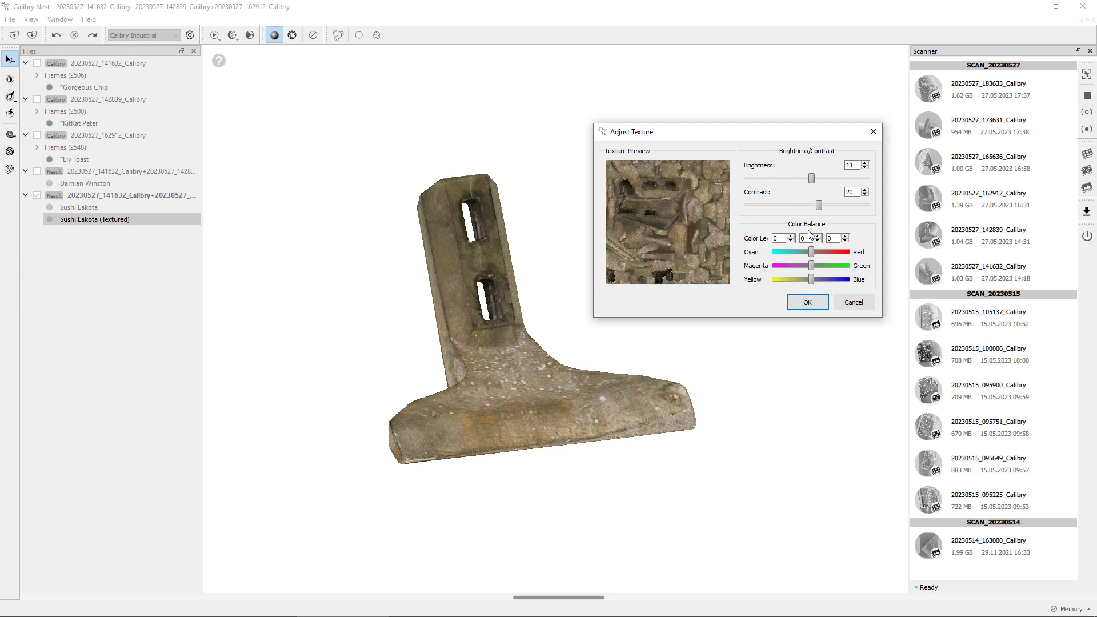
Try shifting the texture's color balance, reset all three color levels to 0, and accept the texture adjustment.
{"action": "left_click_drag", "start_coordinate": [807, 252], "coordinate": [811, 253]}
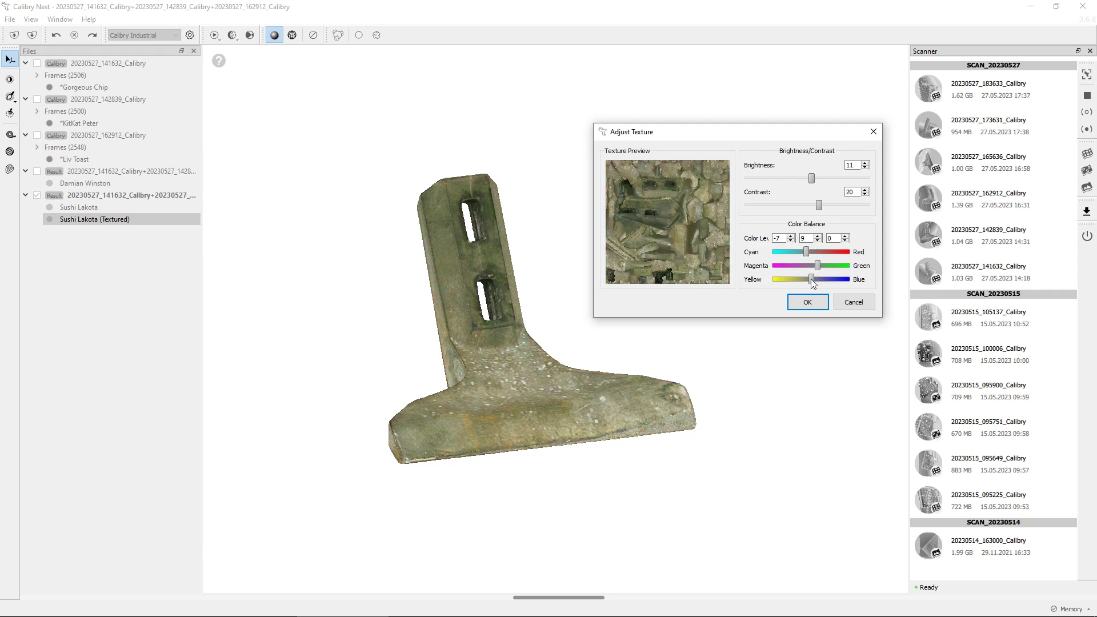
{"action": "left_click_drag", "start_coordinate": [811, 278], "coordinate": [814, 278]}
{"action": "left_click_drag", "start_coordinate": [811, 263], "coordinate": [809, 264]}
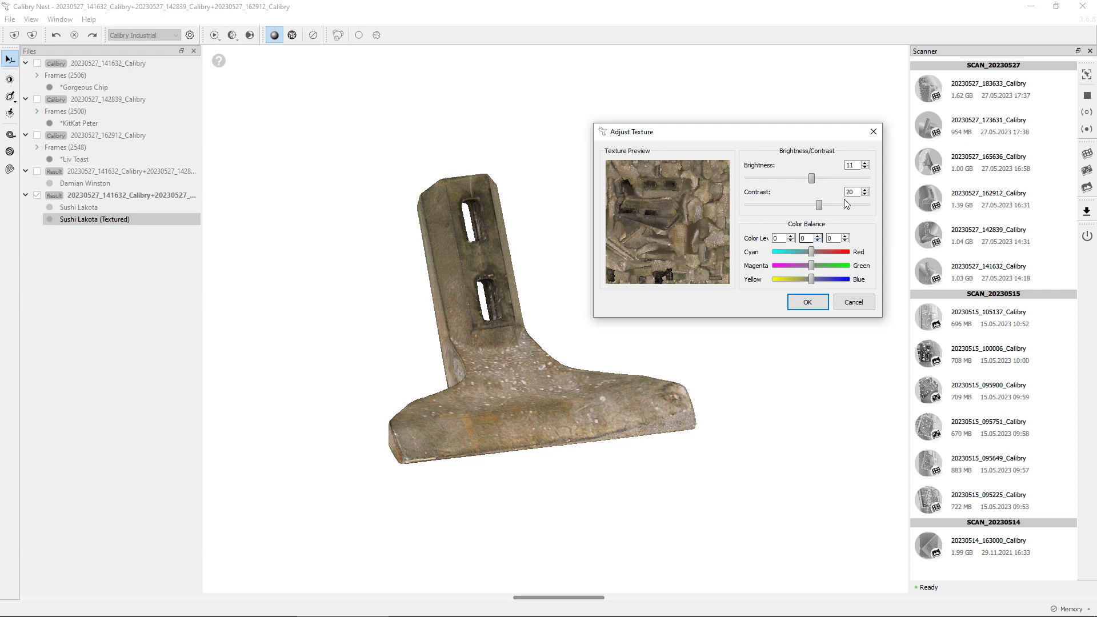
{"action": "left_click_drag", "start_coordinate": [782, 131], "coordinate": [771, 105]}
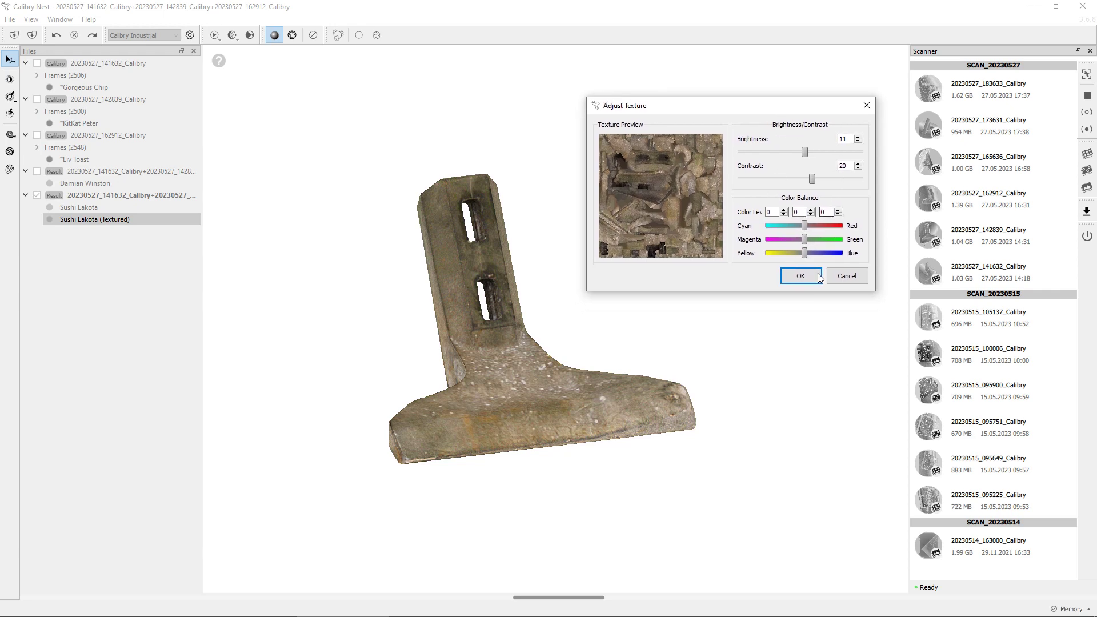
{"action": "left_click", "coordinate": [801, 276]}
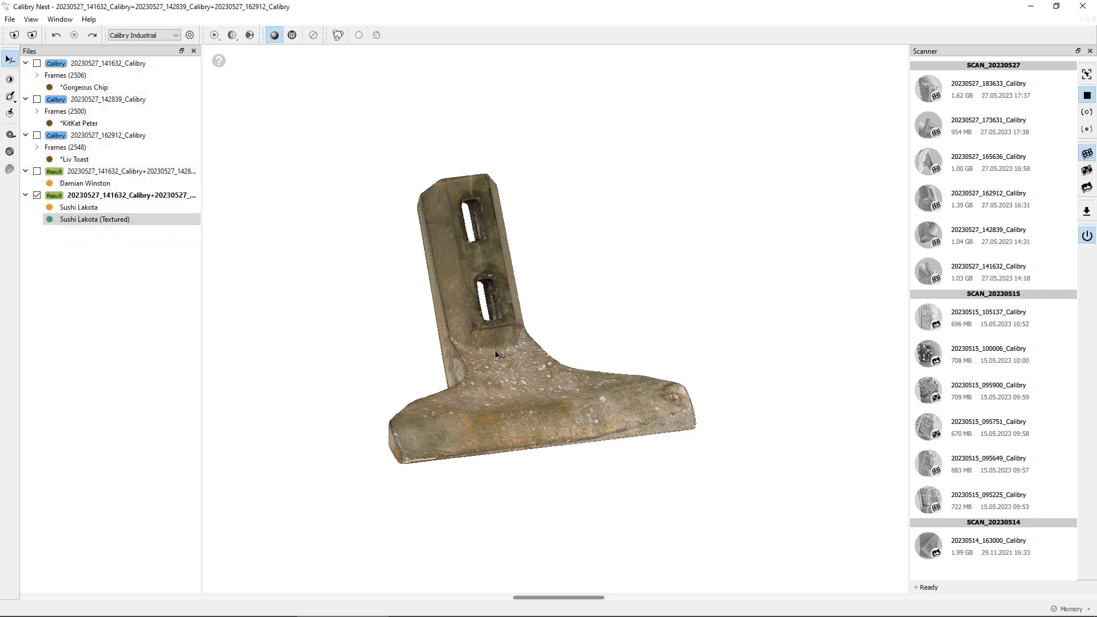
Lighten the dark texture in and around the two slots of the upright with the texture brush, and apply the change.
{"action": "left_click_drag", "start_coordinate": [745, 288], "coordinate": [612, 252]}
{"action": "left_click_drag", "start_coordinate": [591, 325], "coordinate": [450, 235]}
{"action": "left_click_drag", "start_coordinate": [518, 350], "coordinate": [478, 173]}
{"action": "scroll", "coordinate": [534, 257], "scroll_direction": "up", "scroll_amount": 5}
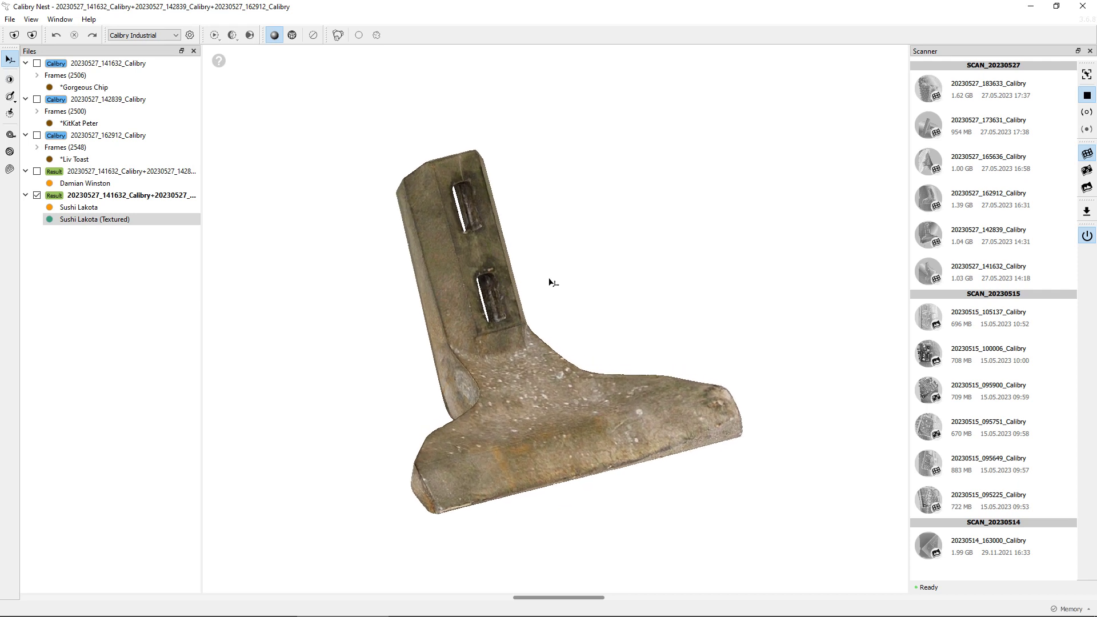
{"action": "right_click_drag", "start_coordinate": [529, 321], "coordinate": [513, 303]}
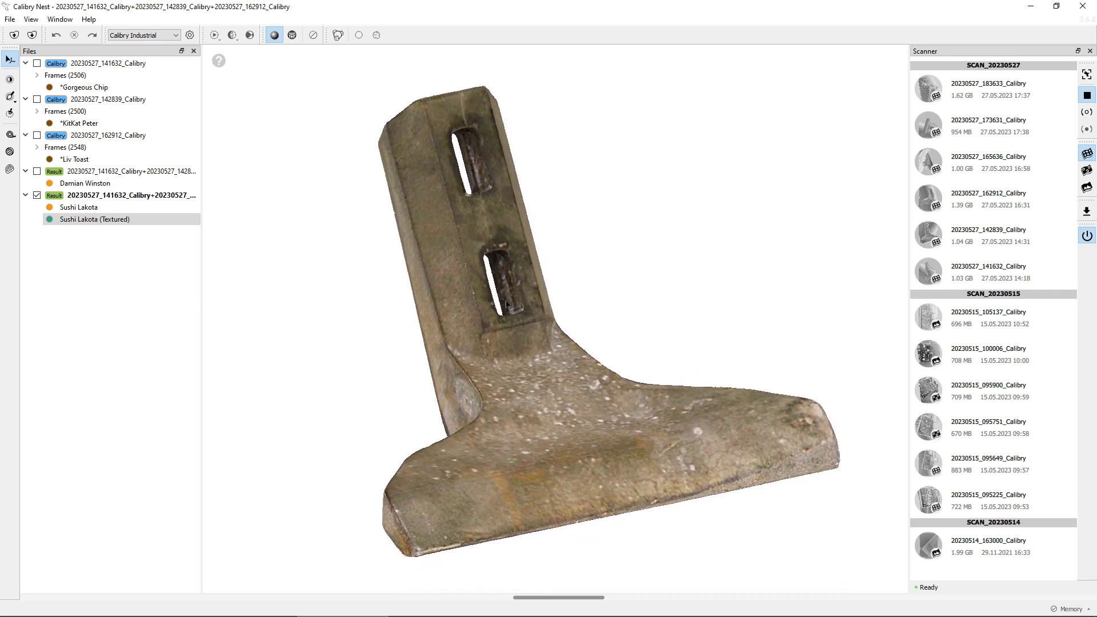
{"action": "left_click_drag", "start_coordinate": [687, 472], "coordinate": [624, 391]}
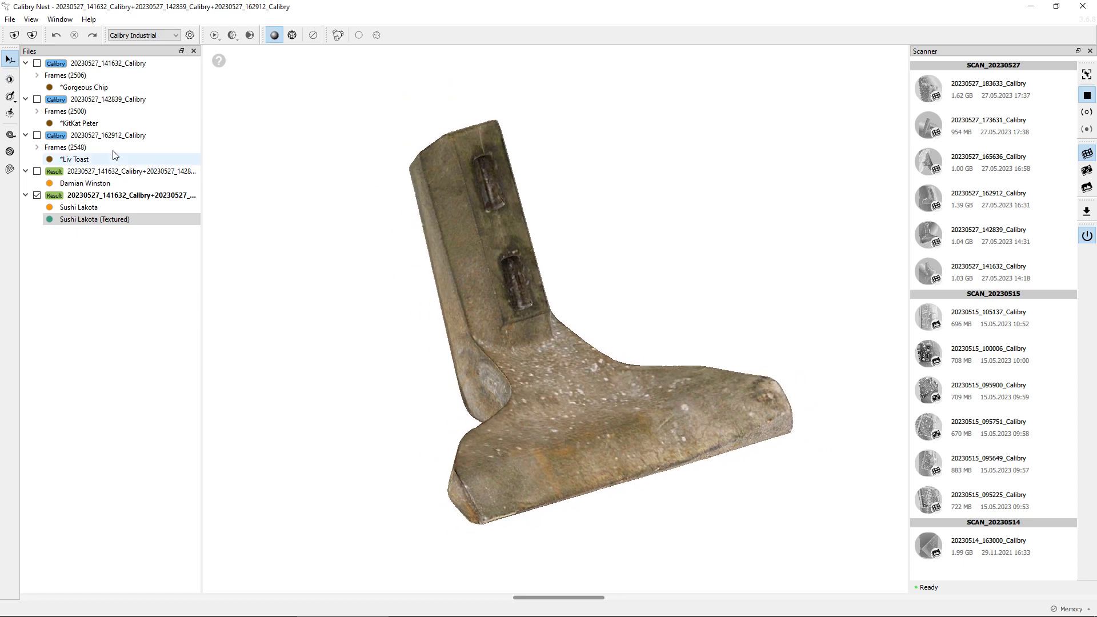
{"action": "left_click", "coordinate": [11, 98]}
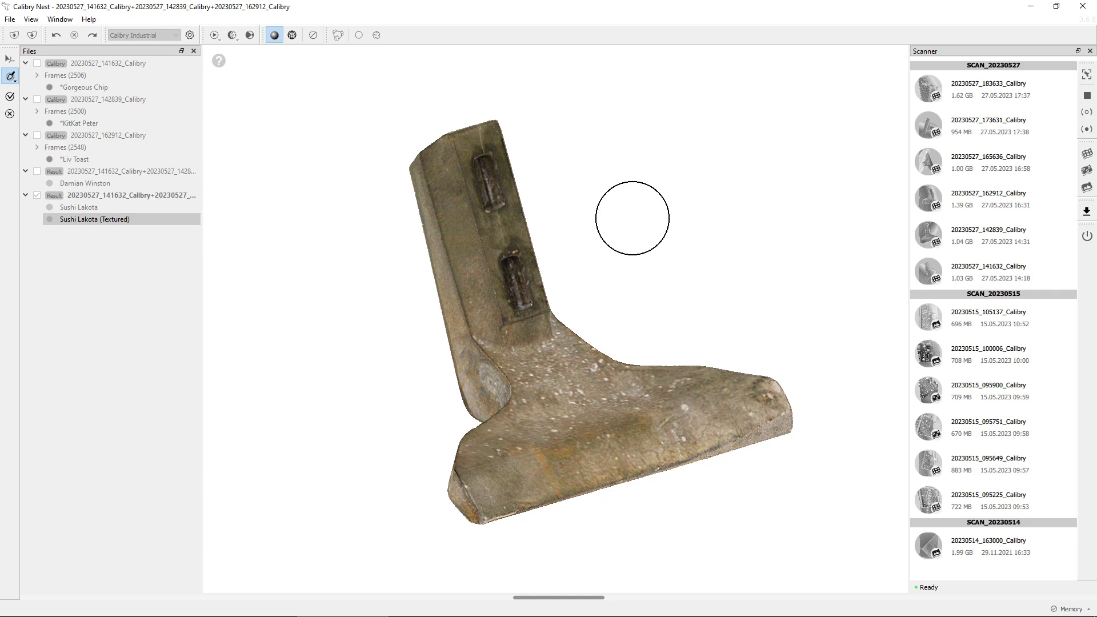
{"action": "right_click", "coordinate": [632, 223]}
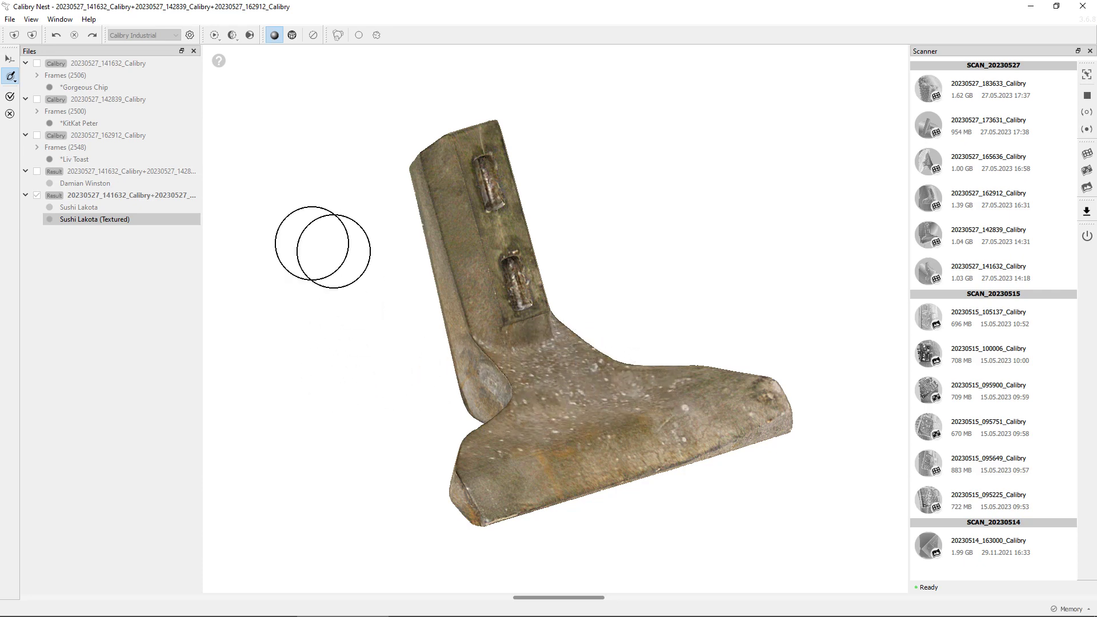
{"action": "left_click", "coordinate": [9, 98]}
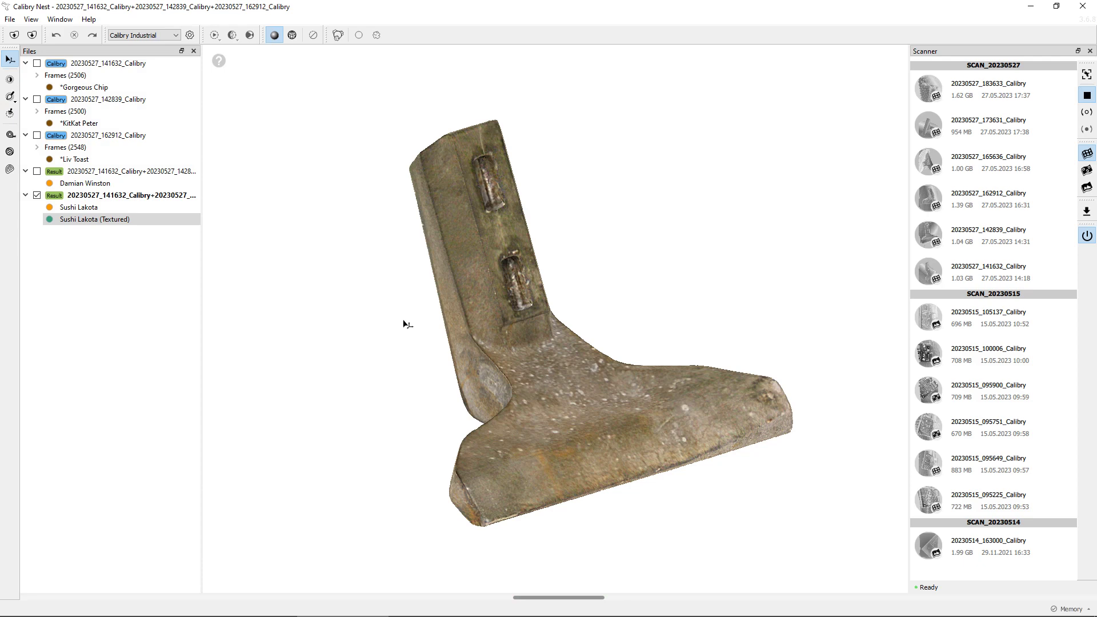
Retouch the light spots on the wide base of the textured model with a small healing brush, and apply the retouching.
{"action": "left_click", "coordinate": [9, 114]}
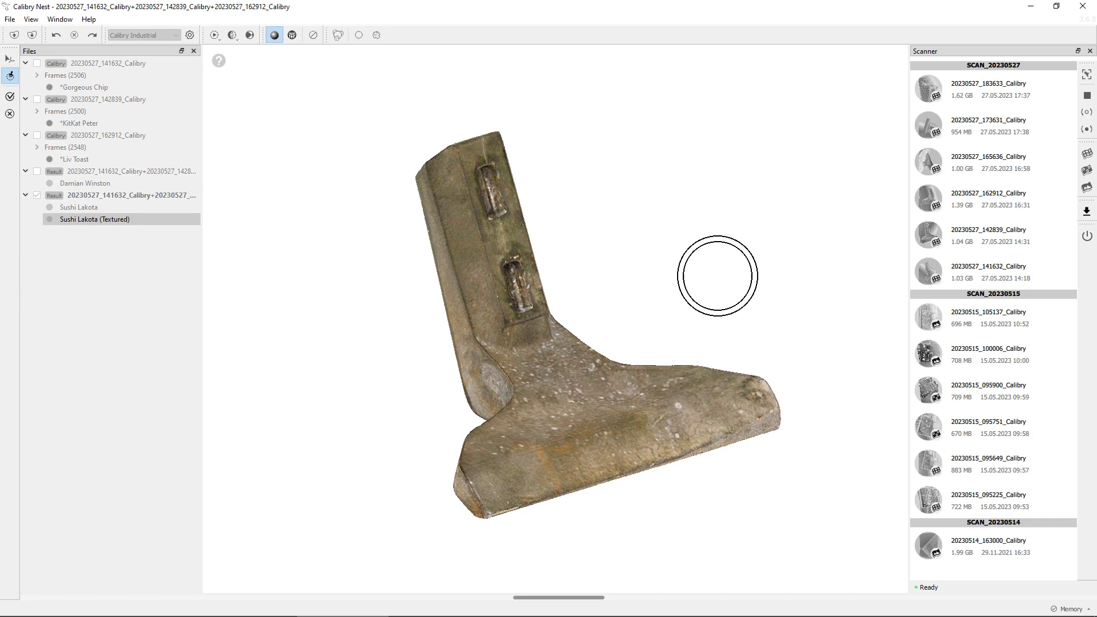
{"action": "scroll", "coordinate": [721, 274], "scroll_direction": "down", "scroll_amount": 3}
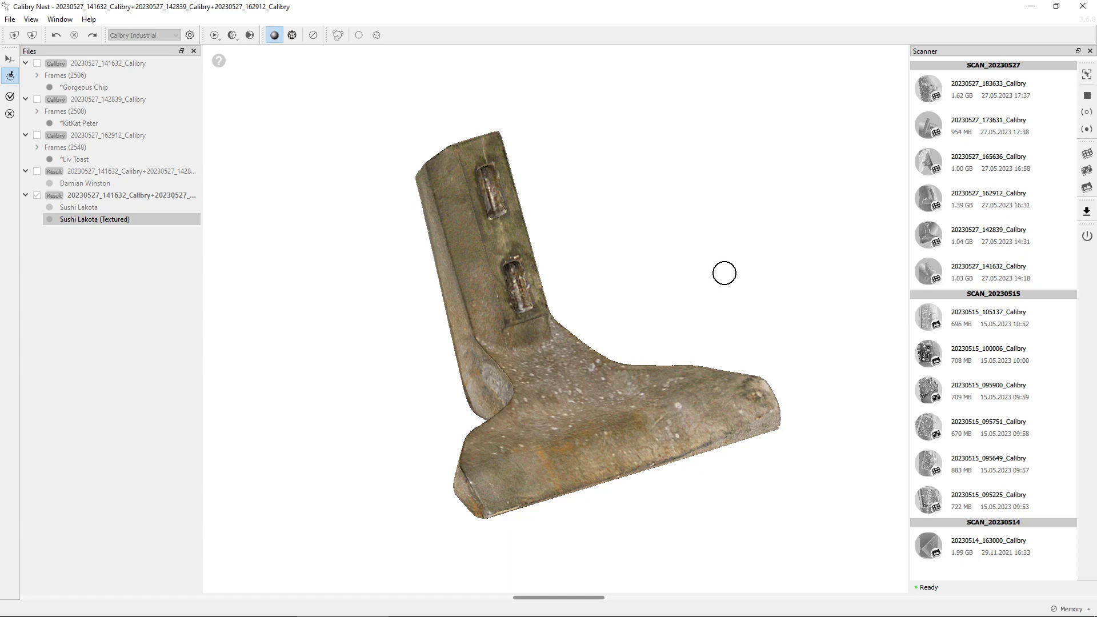
{"action": "mouse_move", "coordinate": [686, 411]}
{"action": "left_mouse_down"}
{"action": "mouse_move", "coordinate": [697, 451]}
{"action": "mouse_move", "coordinate": [594, 436]}
{"action": "mouse_move", "coordinate": [695, 428]}
{"action": "mouse_move", "coordinate": [678, 409]}
{"action": "mouse_move", "coordinate": [710, 416]}
{"action": "mouse_move", "coordinate": [688, 399]}
{"action": "mouse_move", "coordinate": [674, 400]}
{"action": "mouse_move", "coordinate": [680, 407]}
{"action": "left_mouse_up"}
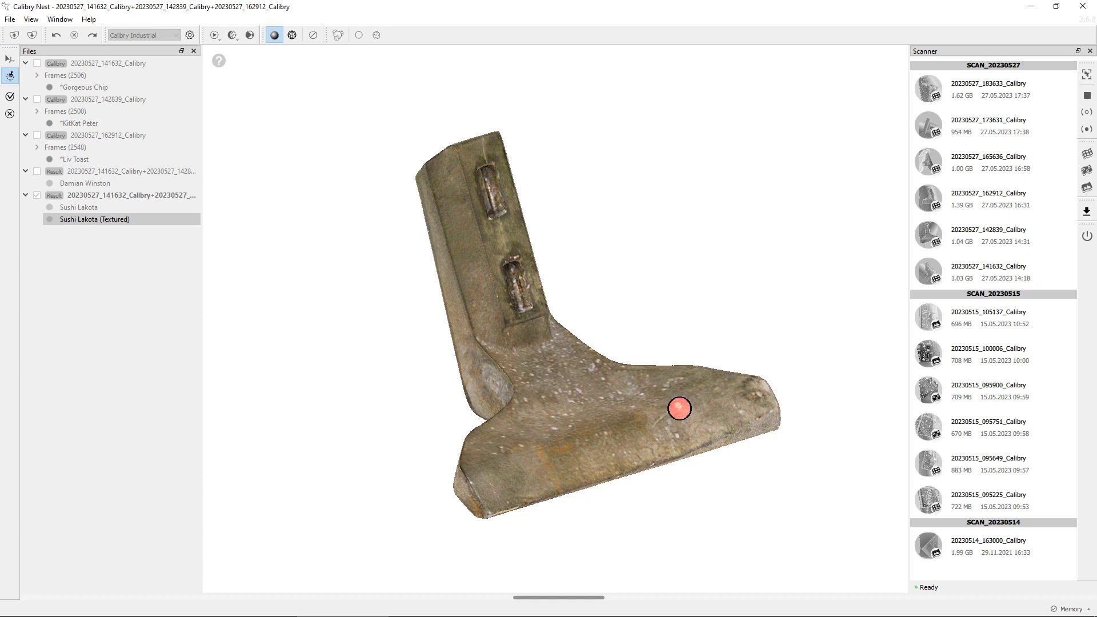
{"action": "scroll", "coordinate": [679, 409], "scroll_direction": "down", "scroll_amount": 3}
{"action": "scroll", "coordinate": [679, 407], "scroll_direction": "up", "scroll_amount": 2}
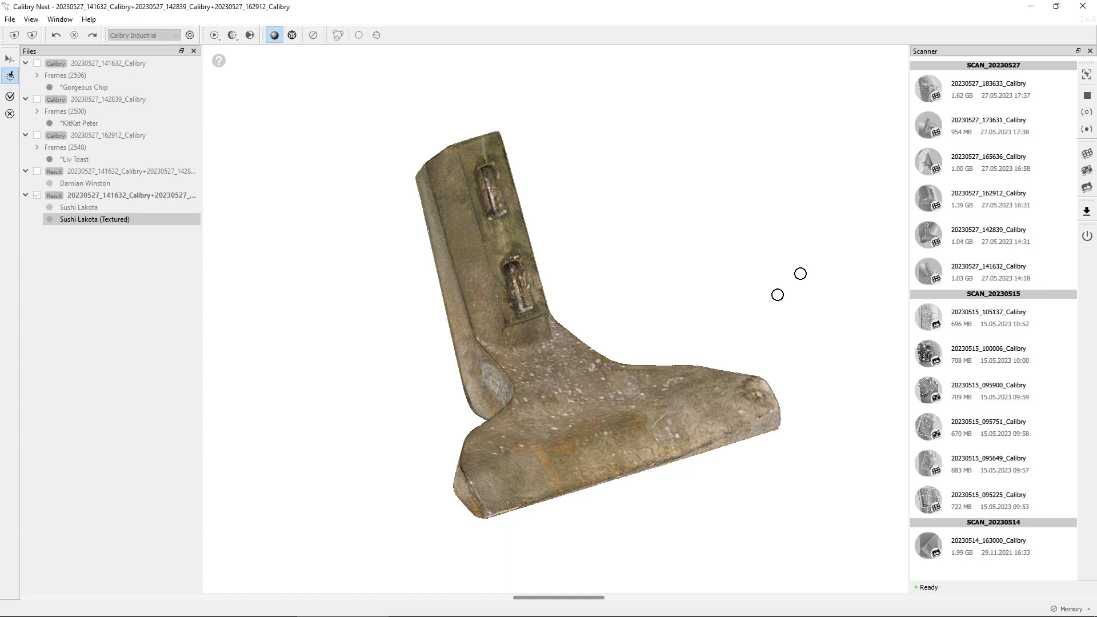
{"action": "left_click", "coordinate": [532, 470]}
{"action": "left_click_drag", "start_coordinate": [637, 443], "coordinate": [666, 428]}
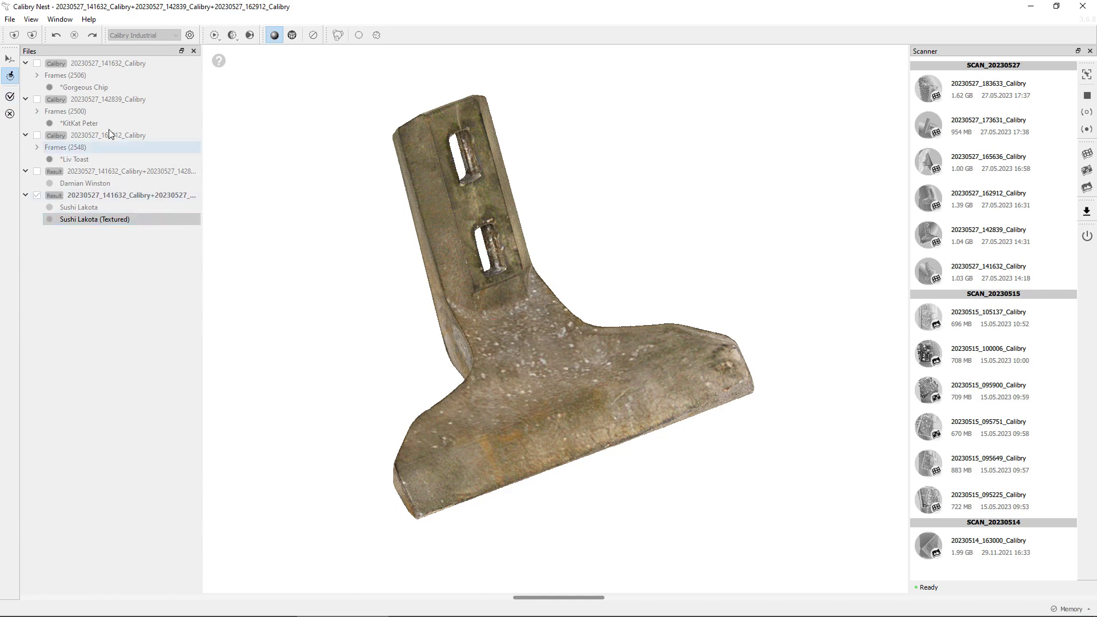
{"action": "left_click", "coordinate": [11, 97]}
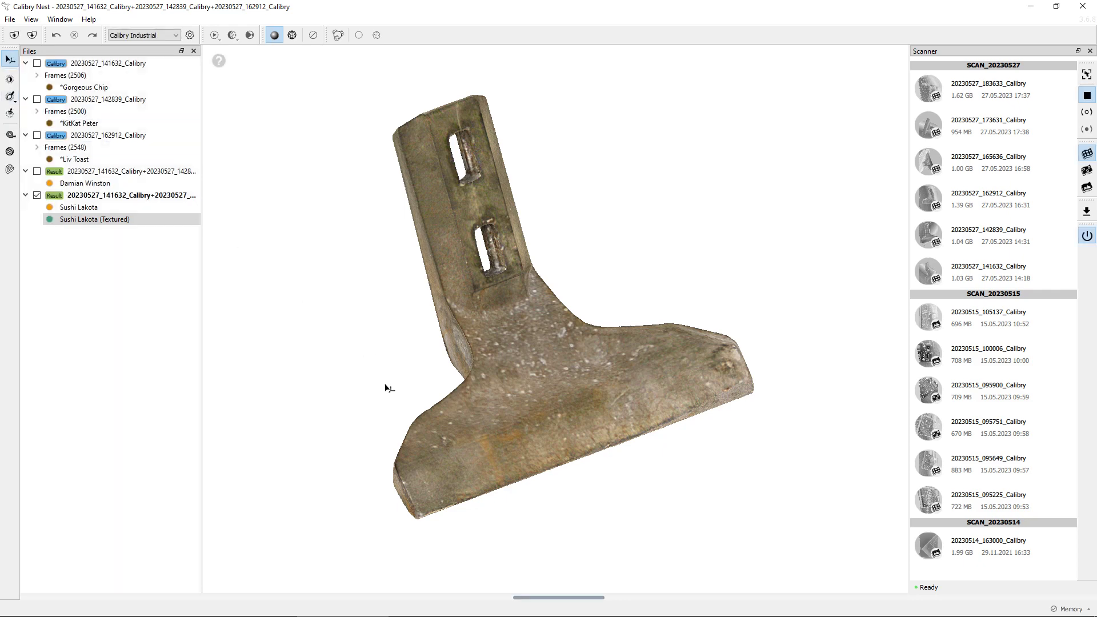
Export Sushi Lakota (Textured) to the multi folder as Sushi Lakota (Textured).3mf in 3D Manufacturing Format with texture.
{"action": "left_click_drag", "start_coordinate": [385, 384], "coordinate": [477, 343]}
{"action": "right_click", "coordinate": [148, 225]}
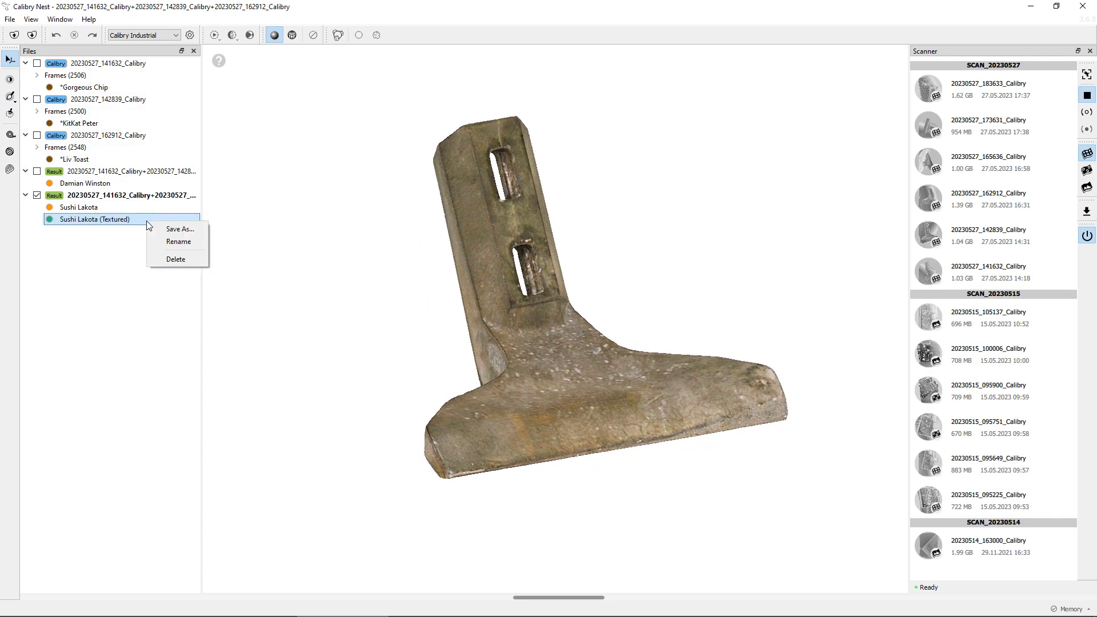
{"action": "left_click", "coordinate": [200, 230]}
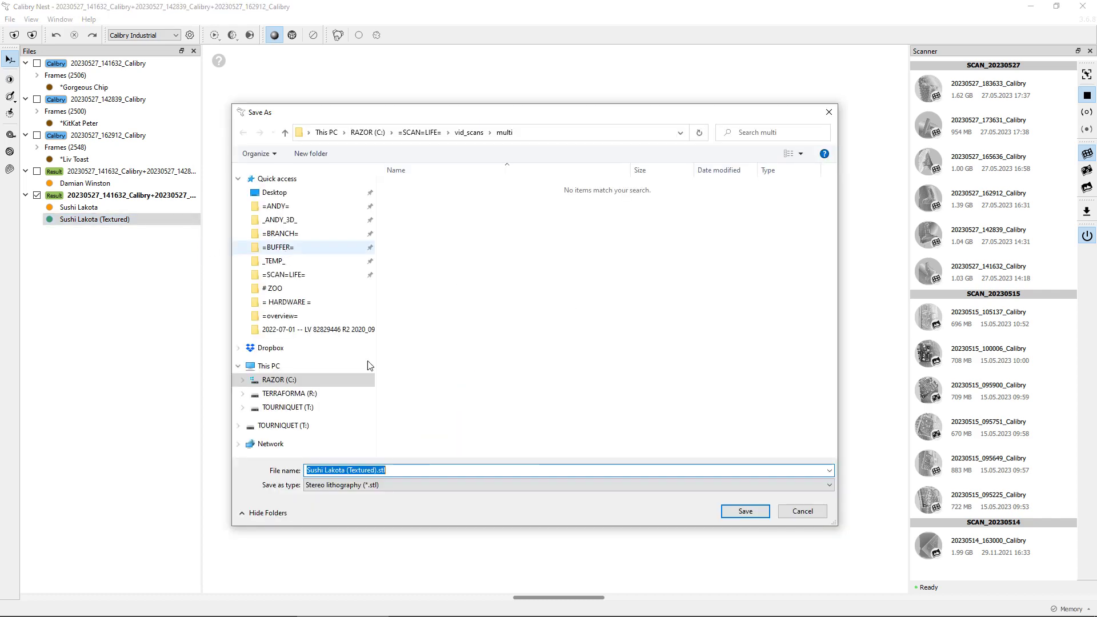
{"action": "left_click", "coordinate": [400, 485]}
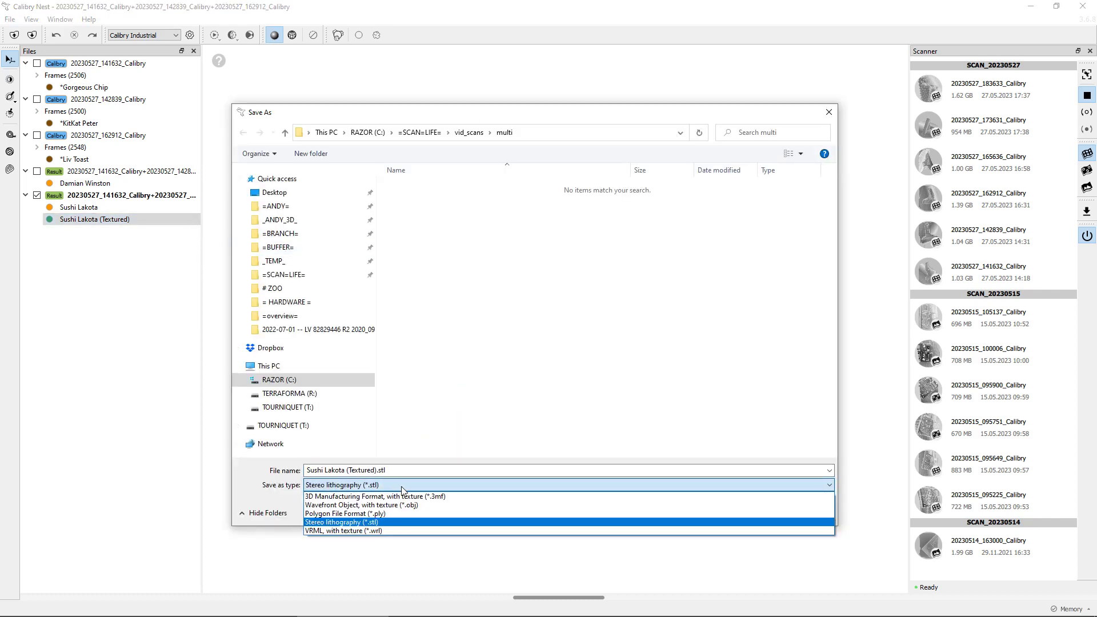
{"action": "left_click", "coordinate": [447, 496]}
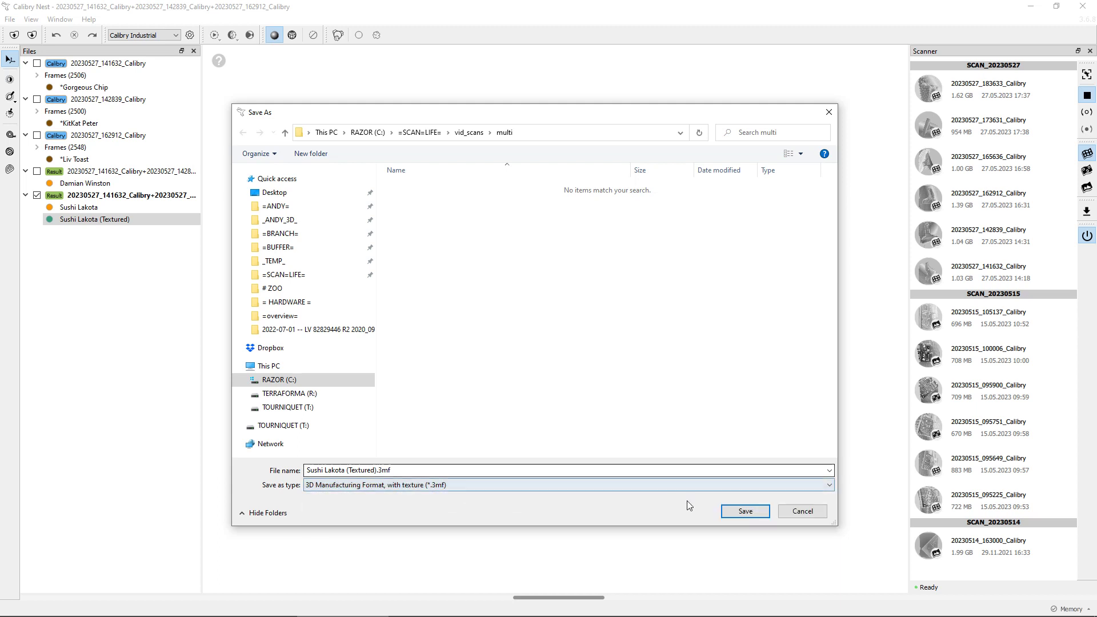
{"action": "left_click", "coordinate": [744, 512]}
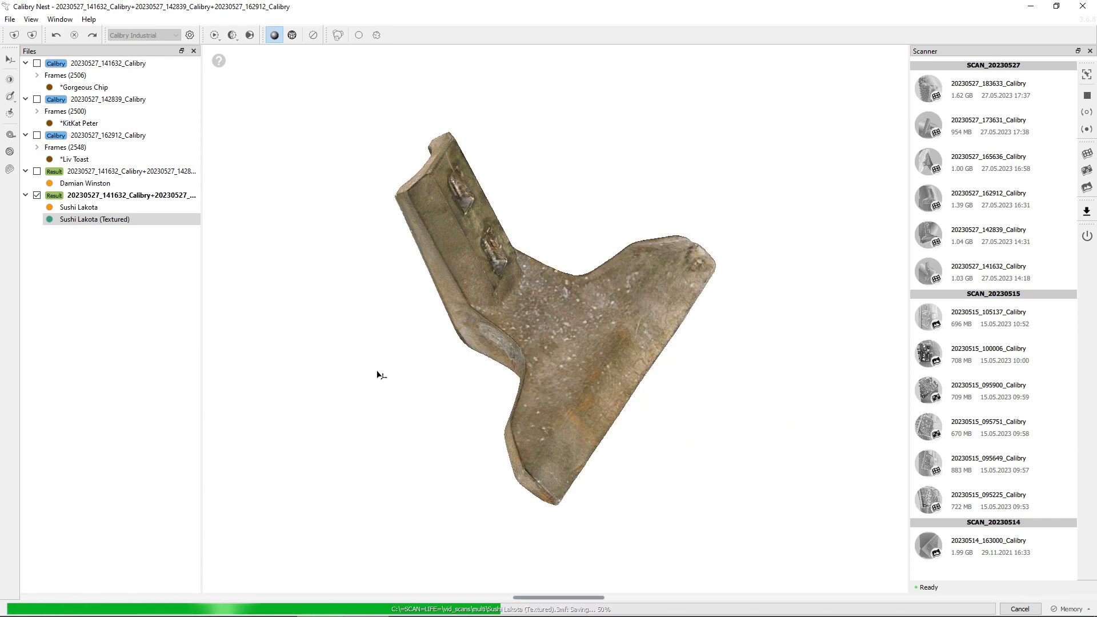
Export the untextured Sushi Lakota mesh to the multi folder as Sushi Lakota.stl in Stereo lithography format.
{"action": "left_click", "coordinate": [108, 209]}
{"action": "left_click_drag", "start_coordinate": [507, 370], "coordinate": [394, 272]}
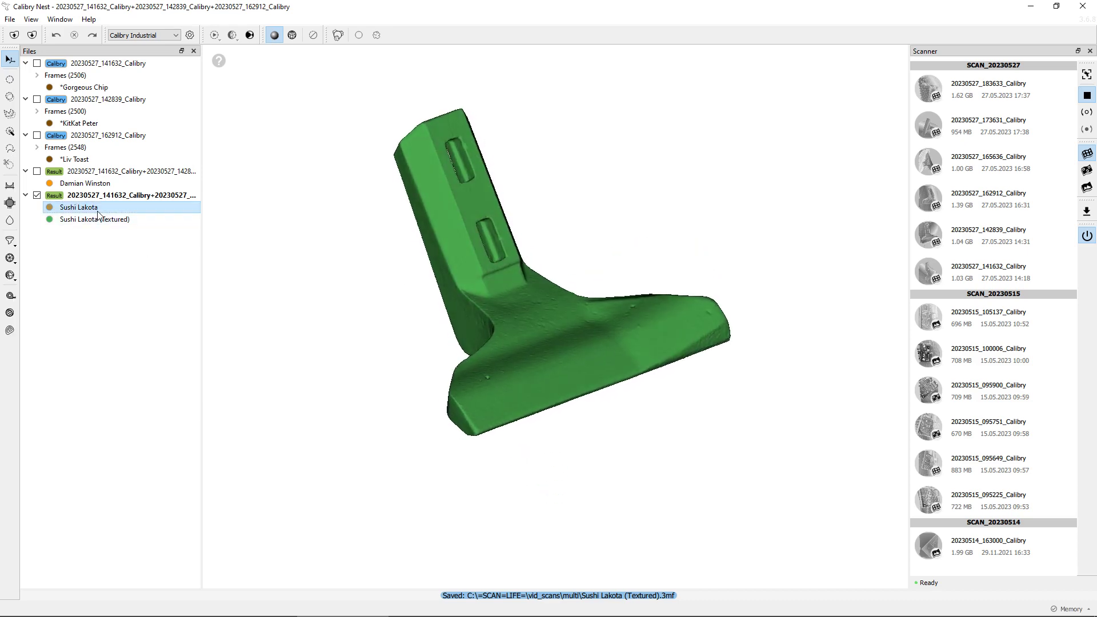
{"action": "left_click_drag", "start_coordinate": [357, 285], "coordinate": [394, 263]}
{"action": "right_click", "coordinate": [121, 210]}
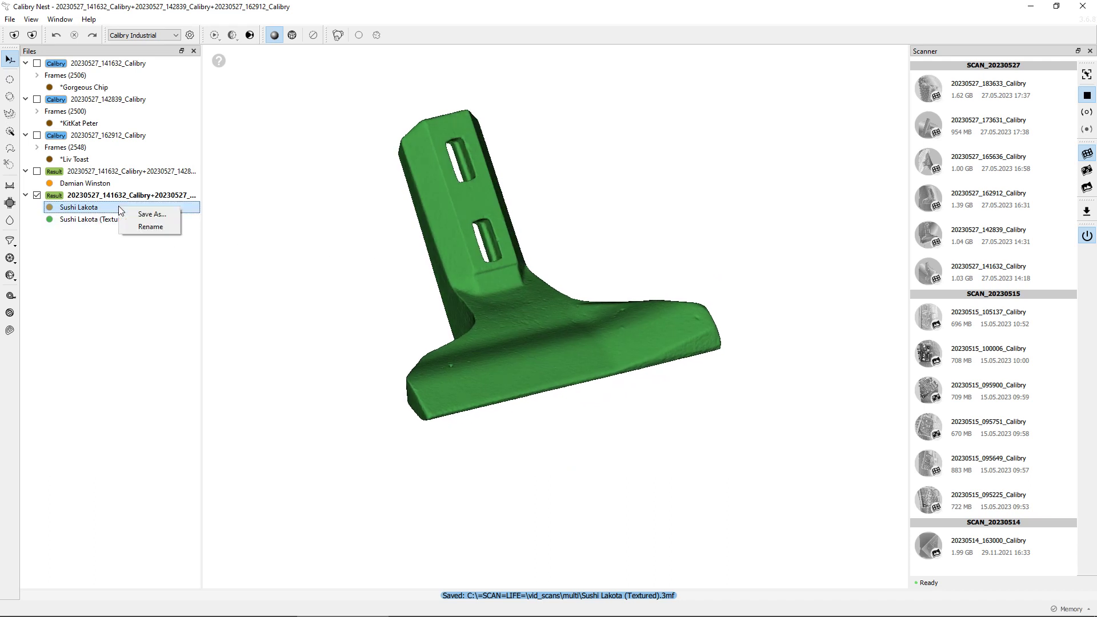
{"action": "left_click", "coordinate": [150, 213]}
{"action": "left_click", "coordinate": [434, 488]}
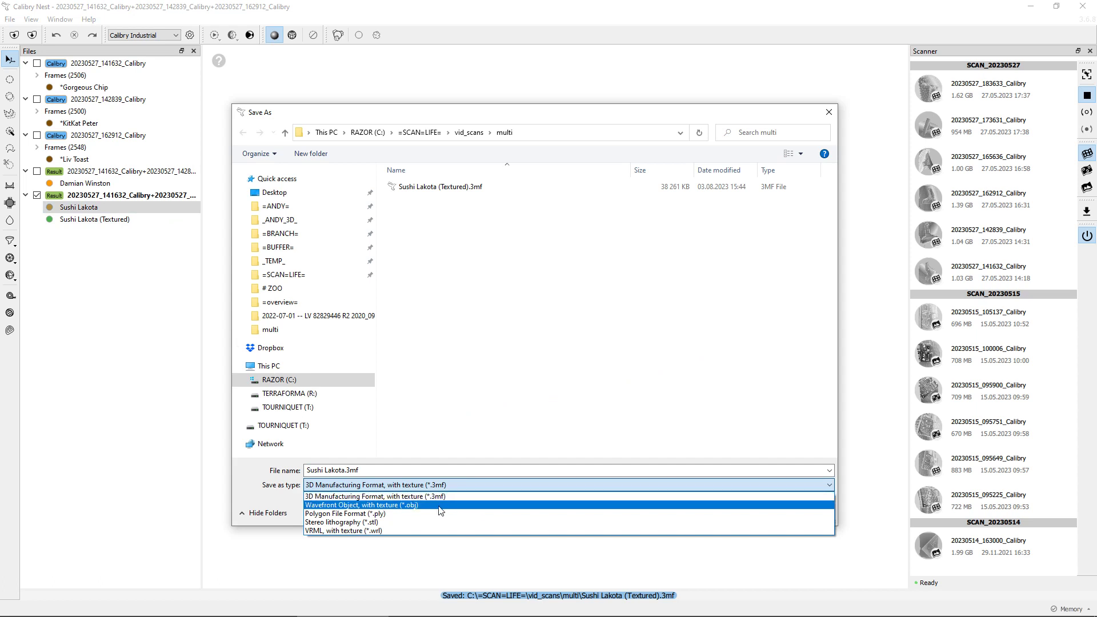
{"action": "left_click", "coordinate": [396, 522]}
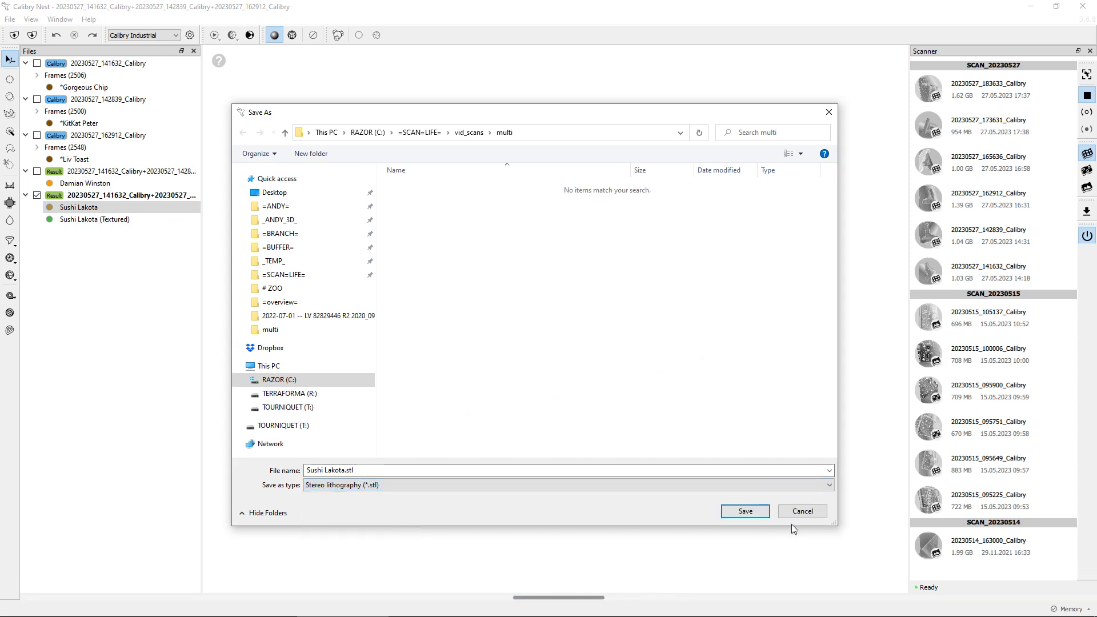
{"action": "left_click", "coordinate": [755, 511]}
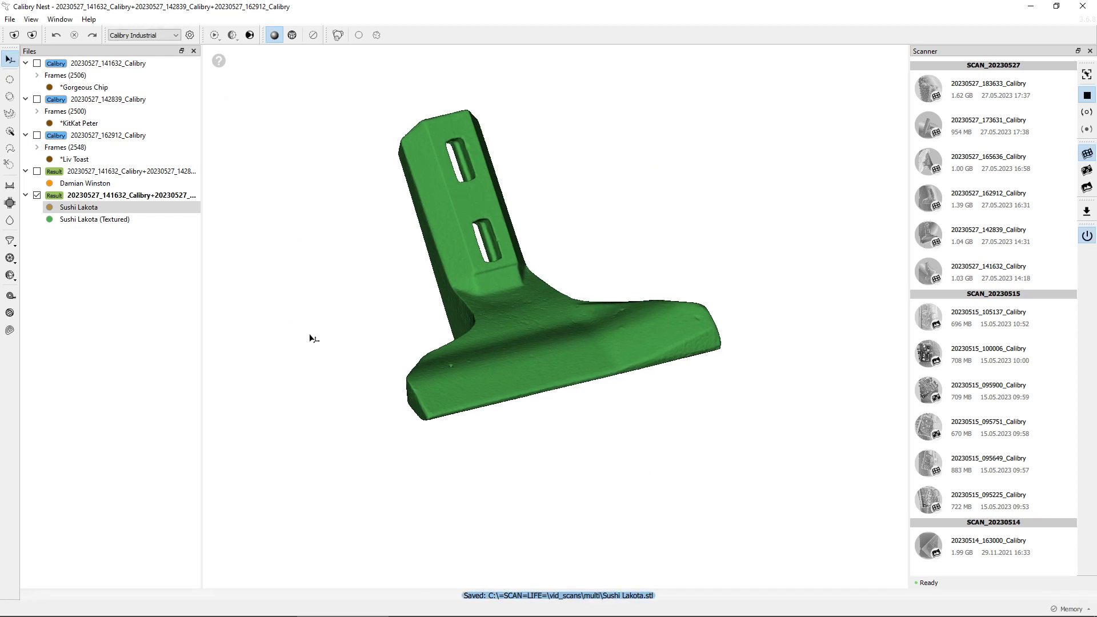
Activate the scans 20230527_141632_Calibry, 20230527_142839_Calibry and 20230527_162912_Calibry together.
{"action": "double_click", "coordinate": [144, 64]}
{"action": "double_click", "coordinate": [146, 99]}
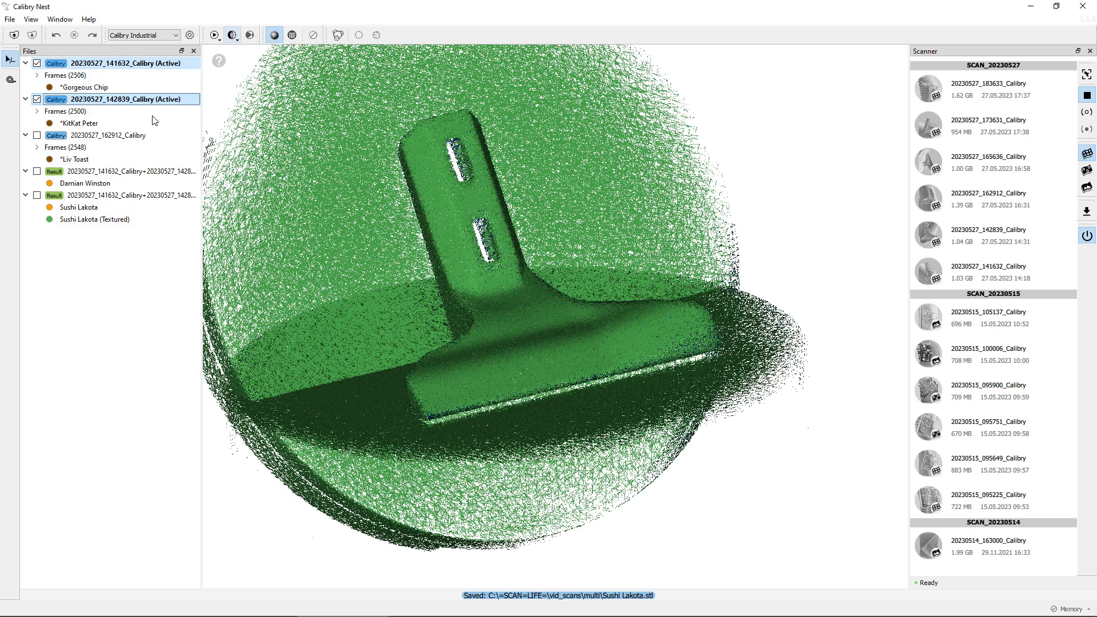
{"action": "left_click", "coordinate": [149, 136]}
{"action": "double_click", "coordinate": [148, 137]}
{"action": "left_click_drag", "start_coordinate": [434, 188], "coordinate": [736, 234]}
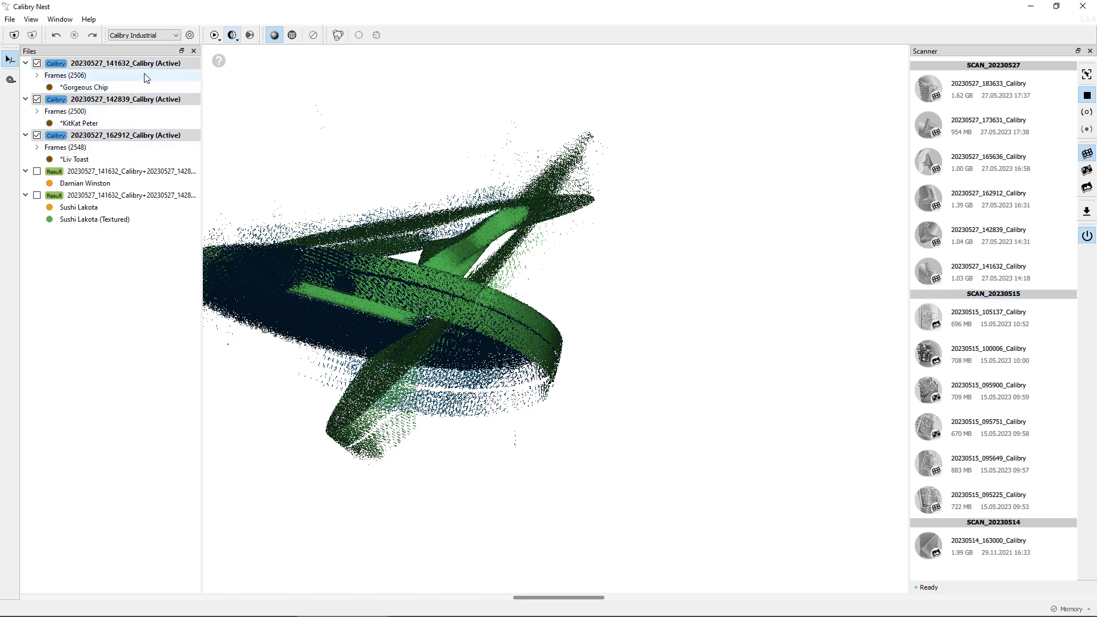
Save the three selected scan projects into a newly created folder, New folder, inside the multi folder.
{"action": "right_click", "coordinate": [183, 138]}
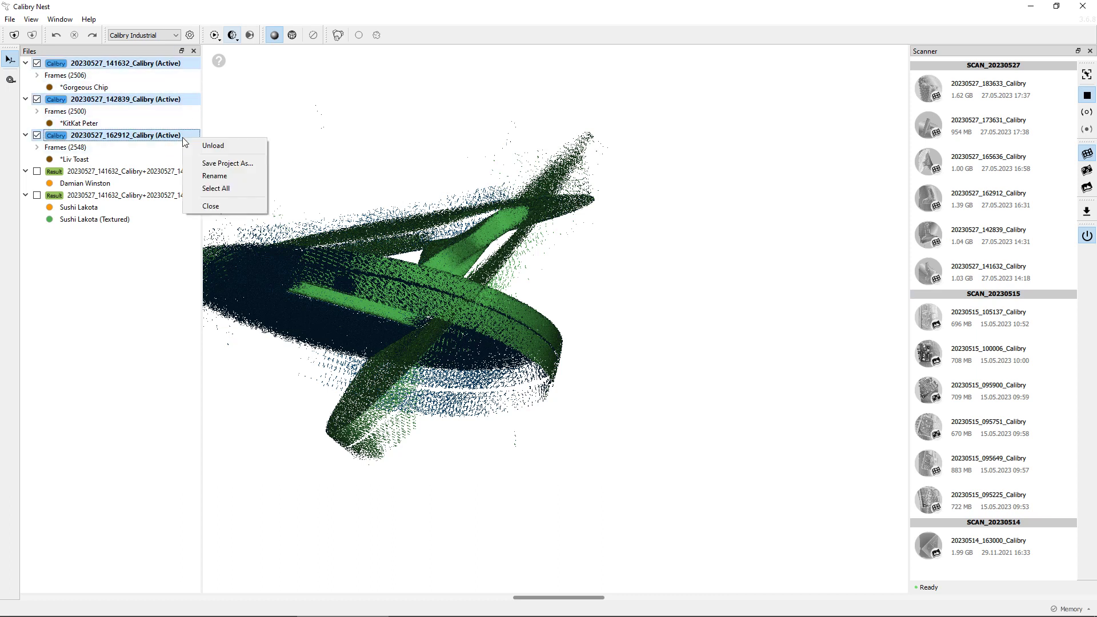
{"action": "left_click", "coordinate": [253, 164]}
{"action": "left_click", "coordinate": [310, 154]}
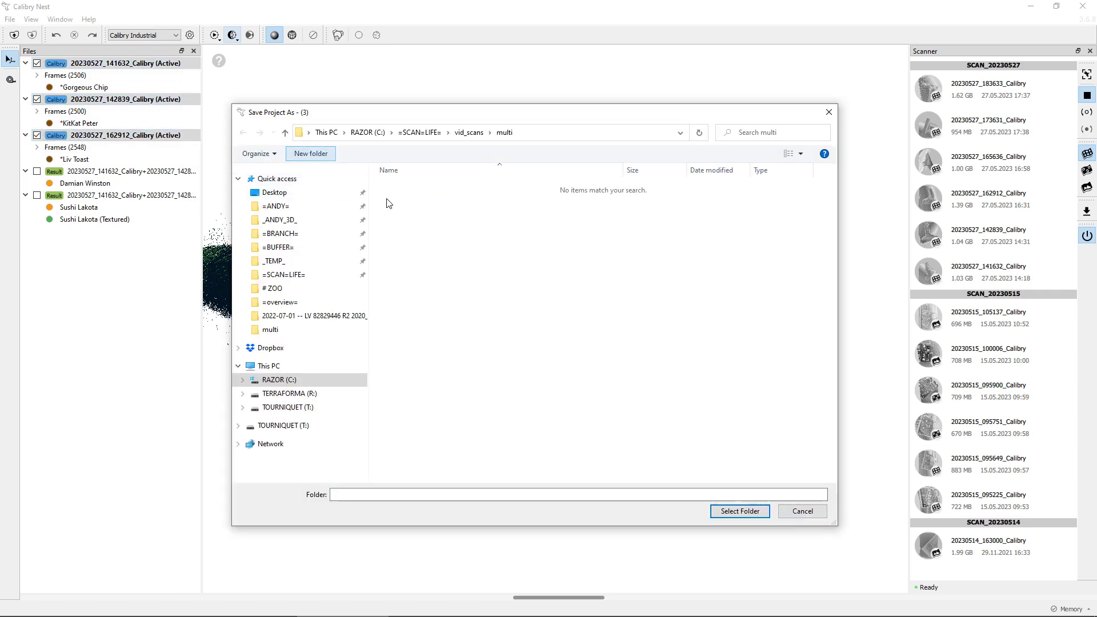
{"action": "left_click", "coordinate": [475, 255]}
{"action": "double_click", "coordinate": [436, 189]}
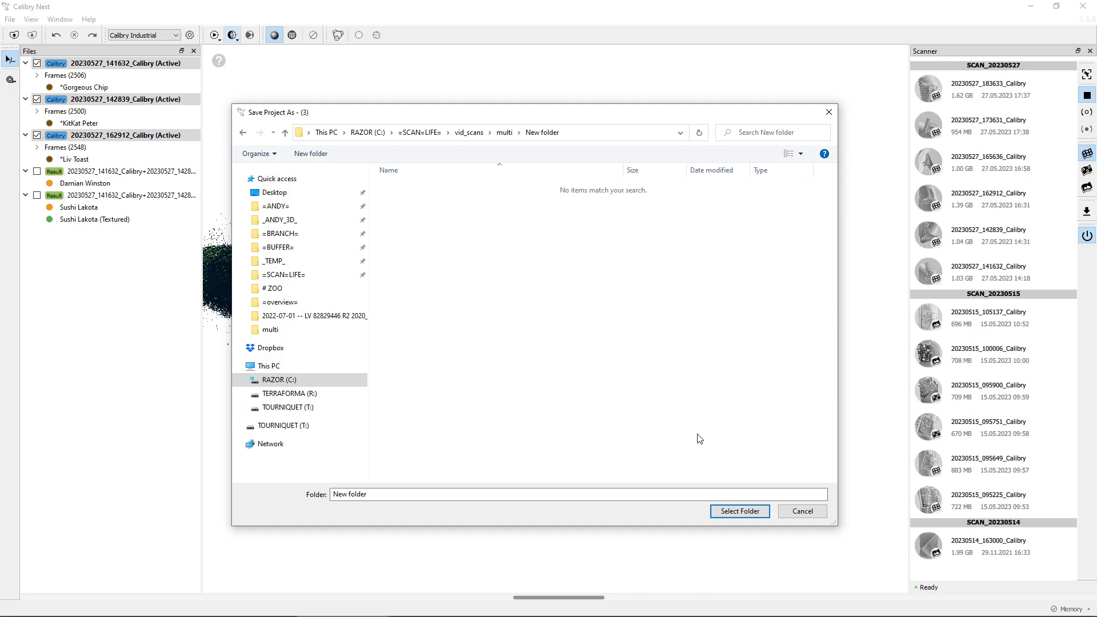
{"action": "left_click", "coordinate": [732, 513]}
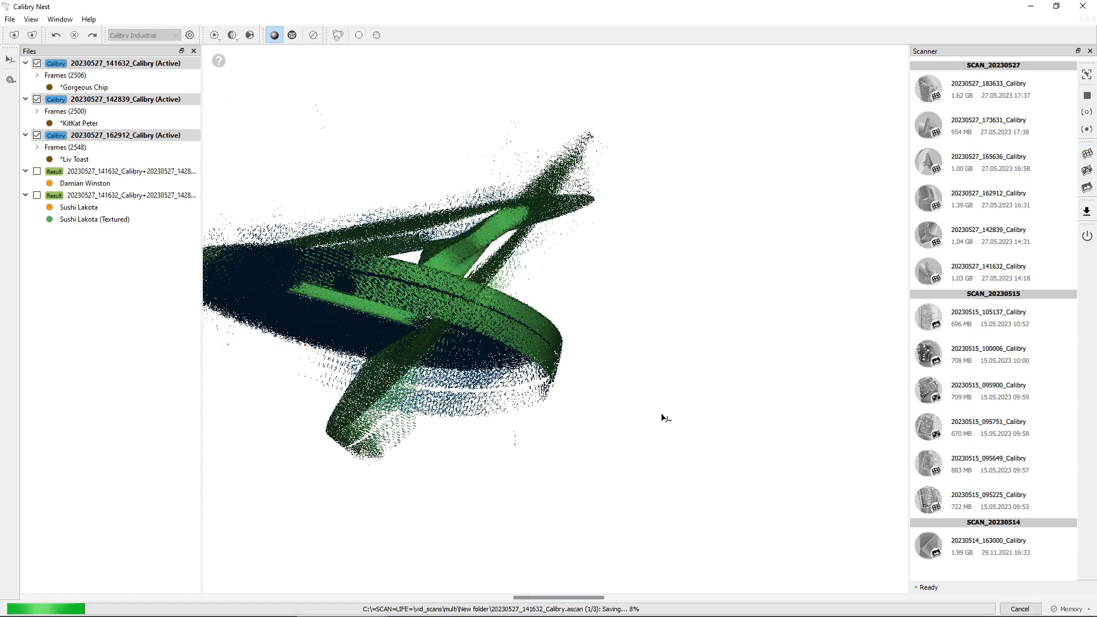
{"action": "left_click_drag", "start_coordinate": [664, 418], "coordinate": [507, 134]}
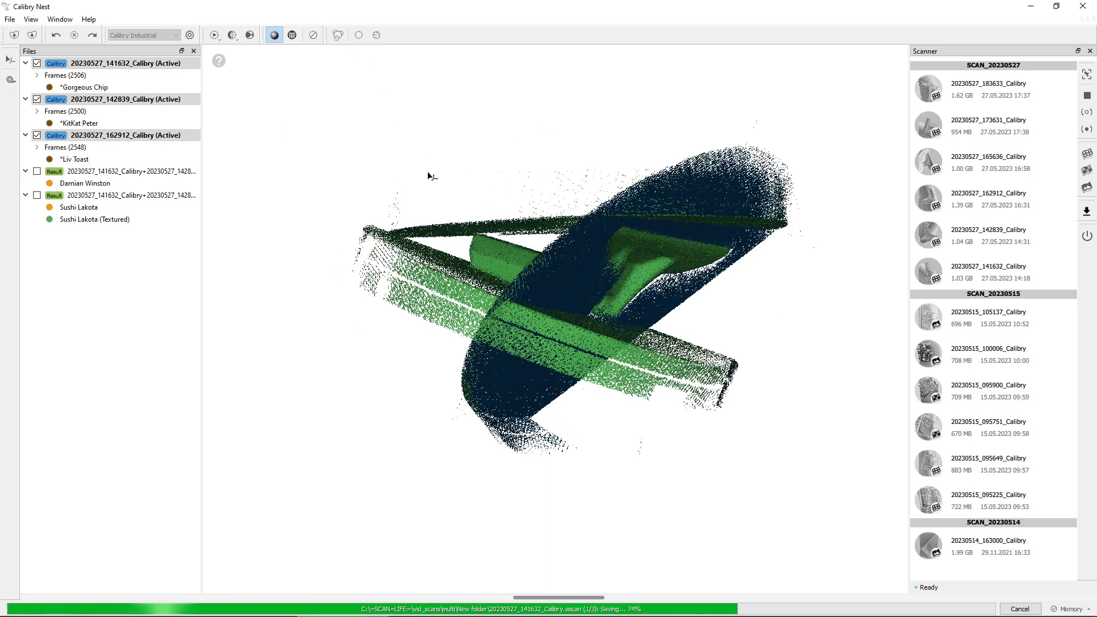
{"action": "left_click_drag", "start_coordinate": [429, 175], "coordinate": [394, 194]}
{"action": "left_click_drag", "start_coordinate": [354, 240], "coordinate": [497, 176]}
{"action": "left_click_drag", "start_coordinate": [492, 340], "coordinate": [457, 188]}
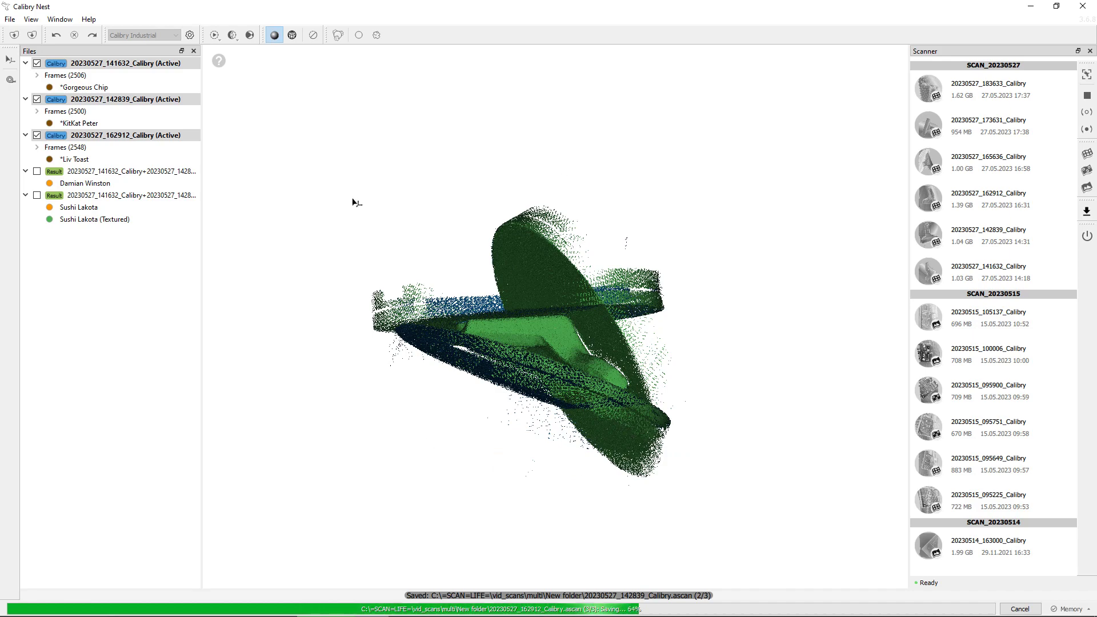
{"action": "left_click_drag", "start_coordinate": [729, 416], "coordinate": [574, 414]}
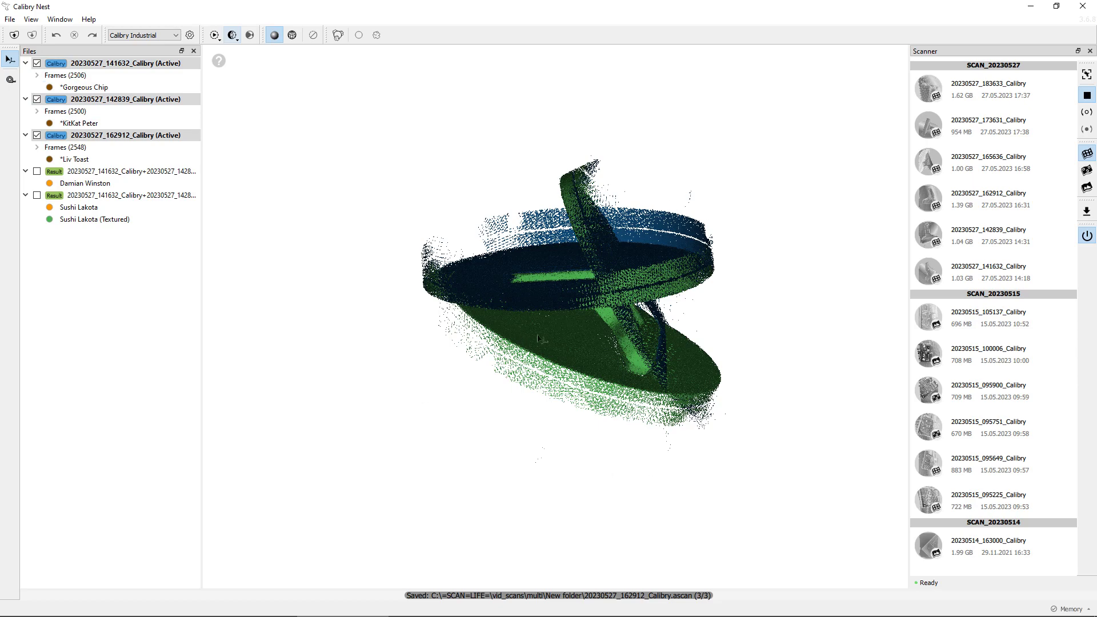
{"action": "left_click_drag", "start_coordinate": [537, 338], "coordinate": [596, 490]}
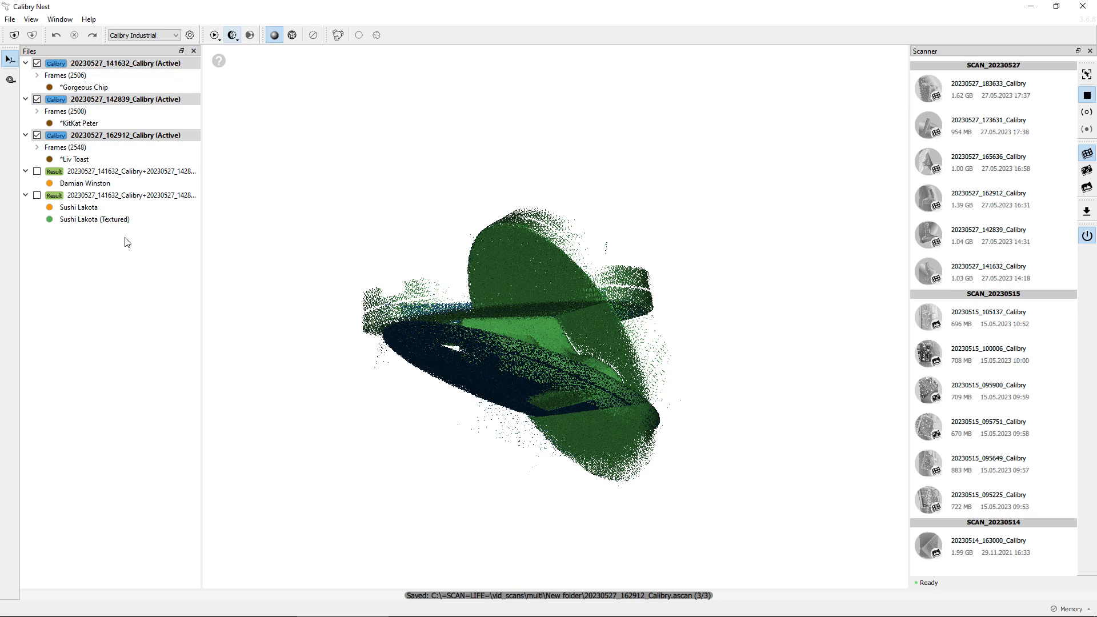
Activate the untextured Sushi Lakota mesh and inspect its slotted arm and wide base up close.
{"action": "double_click", "coordinate": [112, 209]}
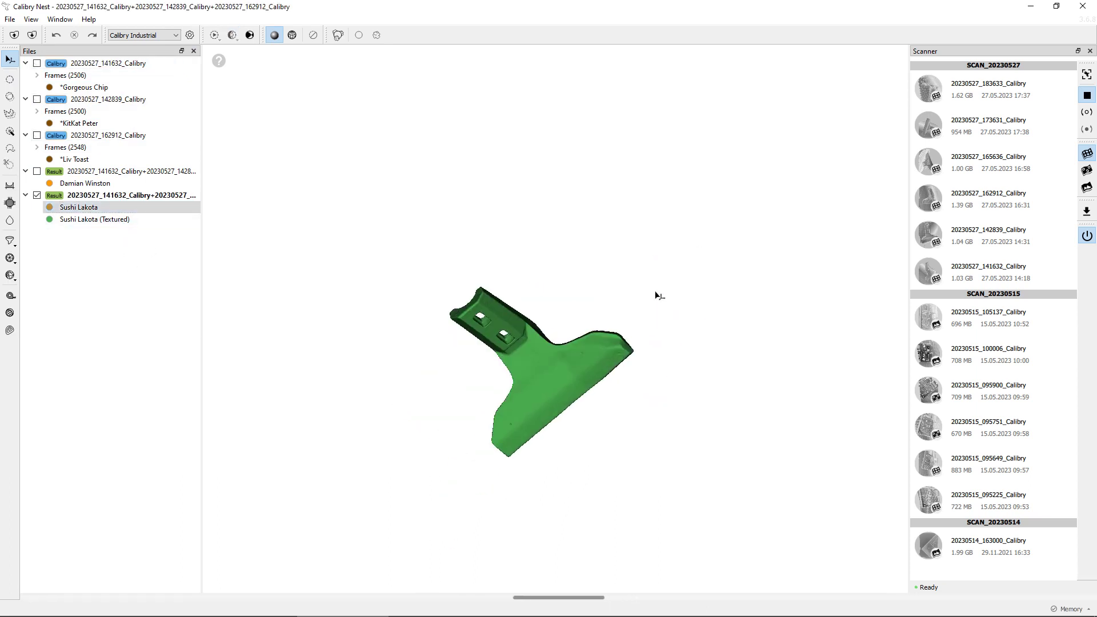
{"action": "left_click_drag", "start_coordinate": [658, 295], "coordinate": [537, 419]}
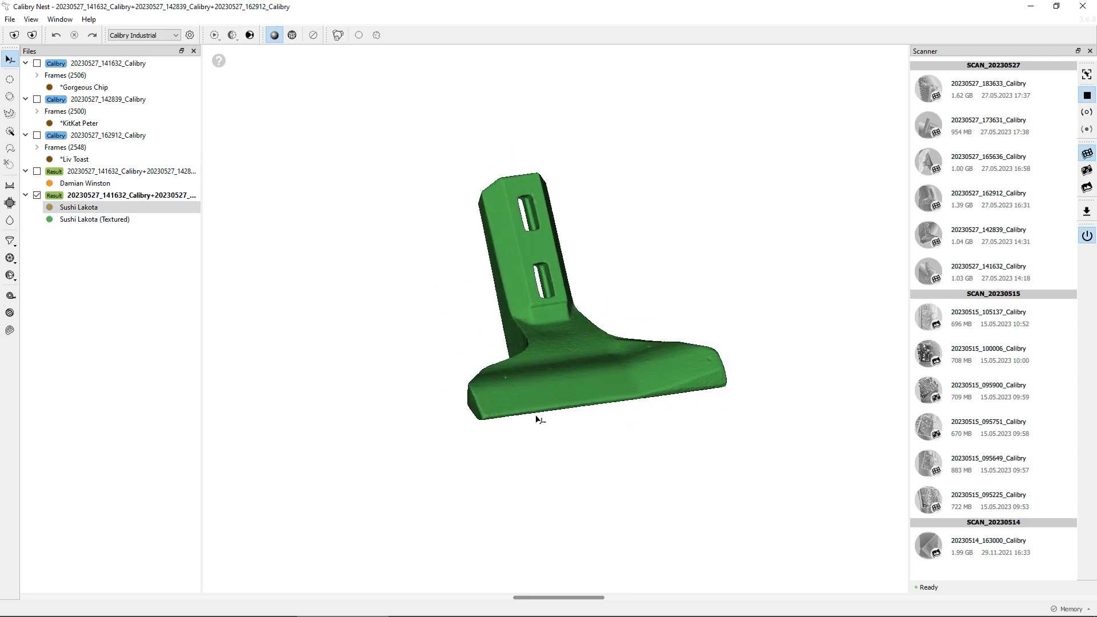
{"action": "left_click_drag", "start_coordinate": [537, 377], "coordinate": [595, 431]}
{"action": "scroll", "coordinate": [540, 396], "scroll_direction": "up", "scroll_amount": 3}
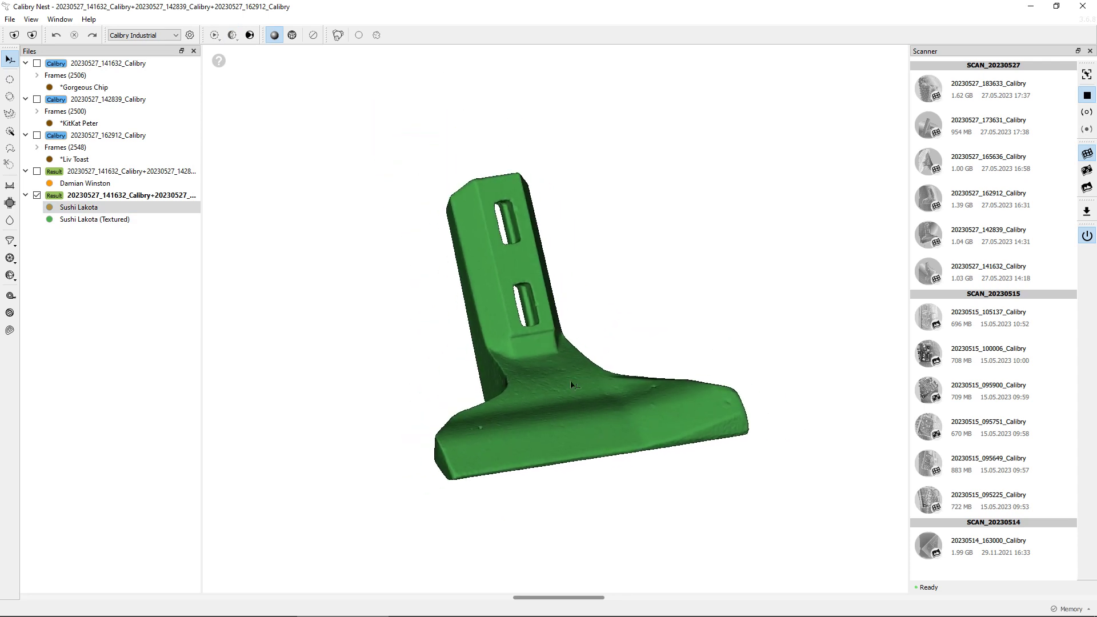